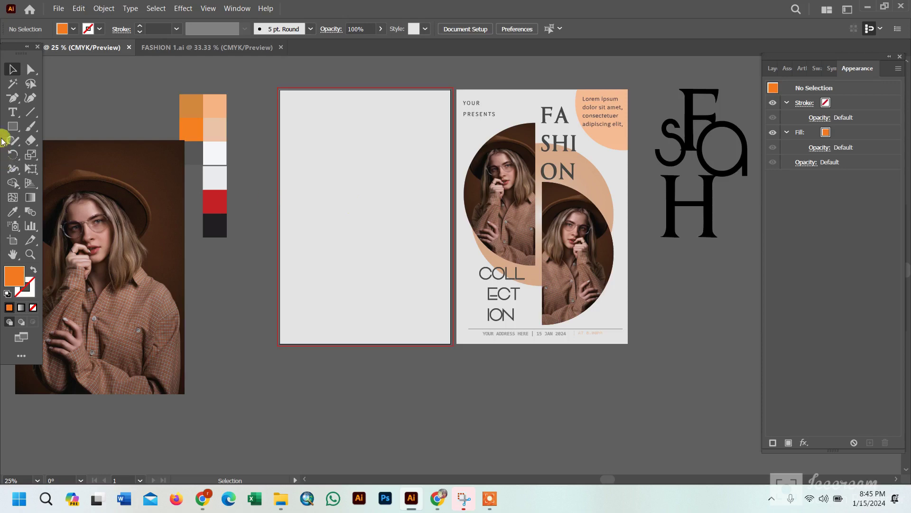
Draw a large orange circle and centre it horizontally on the artboard.
left_click(13, 127)
left_click(89, 155)
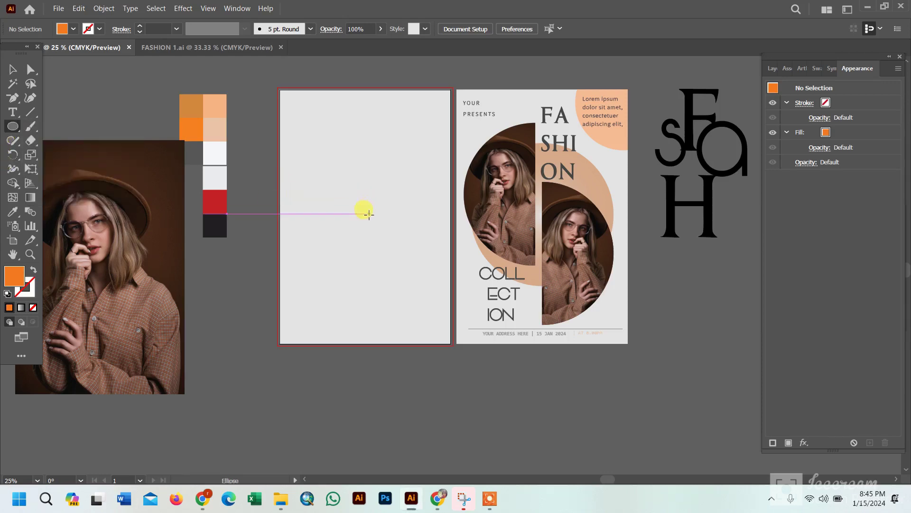
left_click_drag(368, 215, 441, 289)
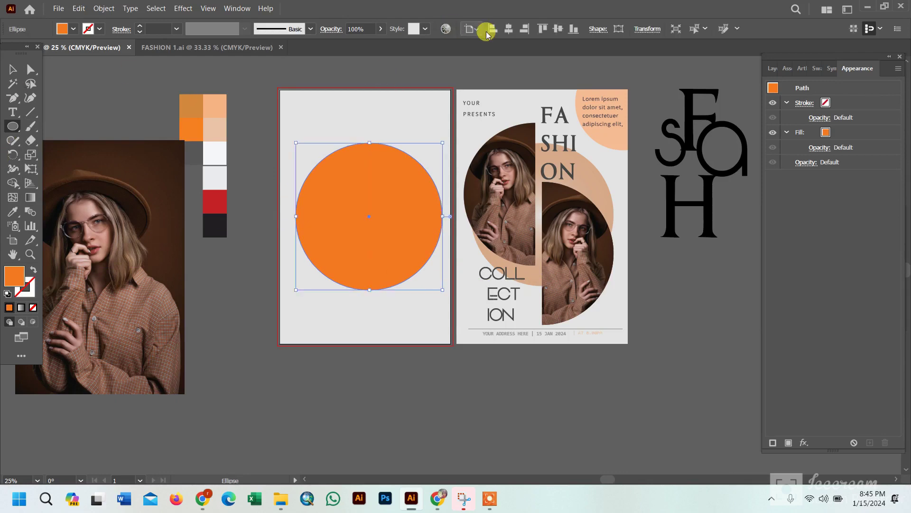
left_click(508, 29)
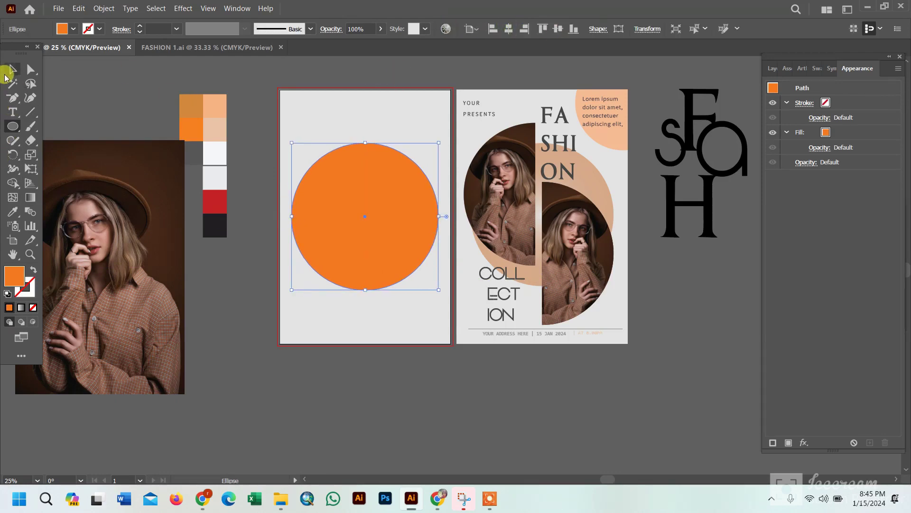
Paste a duplicate of the orange circle directly in front of it.
left_click(9, 70)
left_click(115, 102)
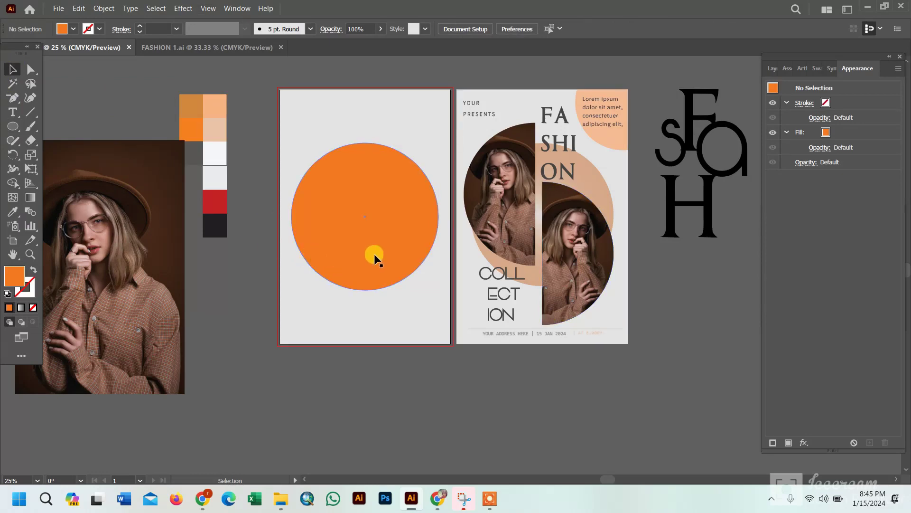
left_click(379, 217)
left_click(79, 8)
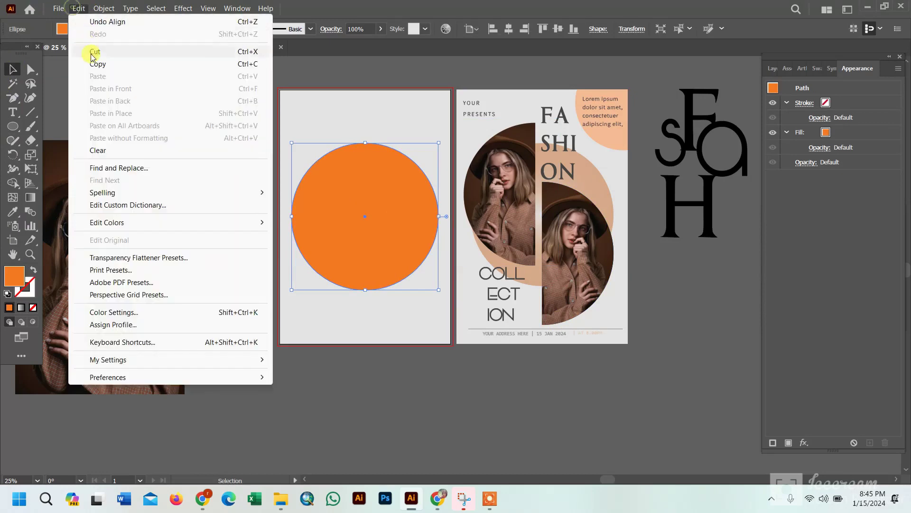
left_click(122, 110)
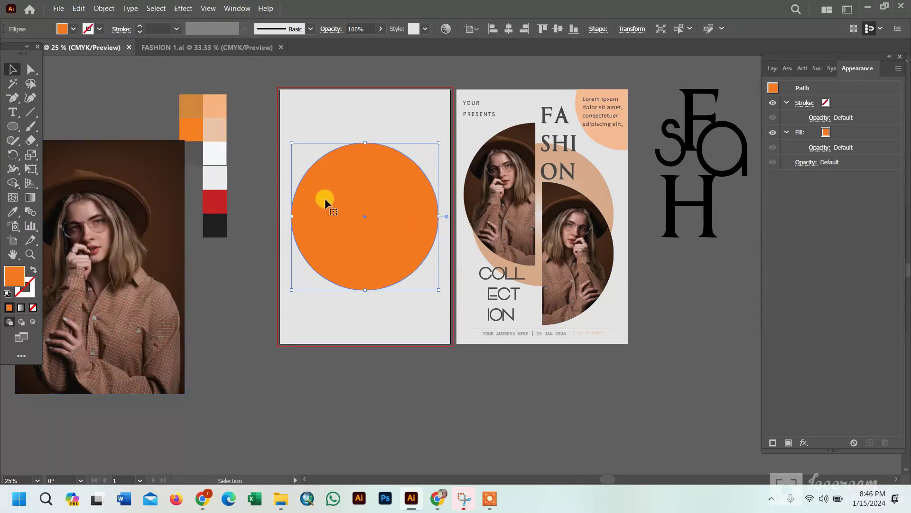
Move the duplicate circle up and left and recolour it white.
left_click_drag(325, 198, 319, 166)
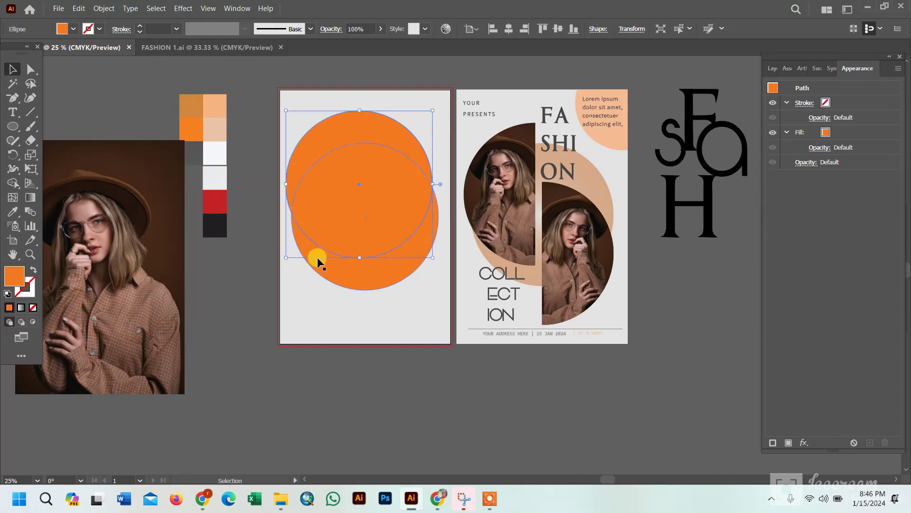
left_click(13, 211)
left_click(191, 153)
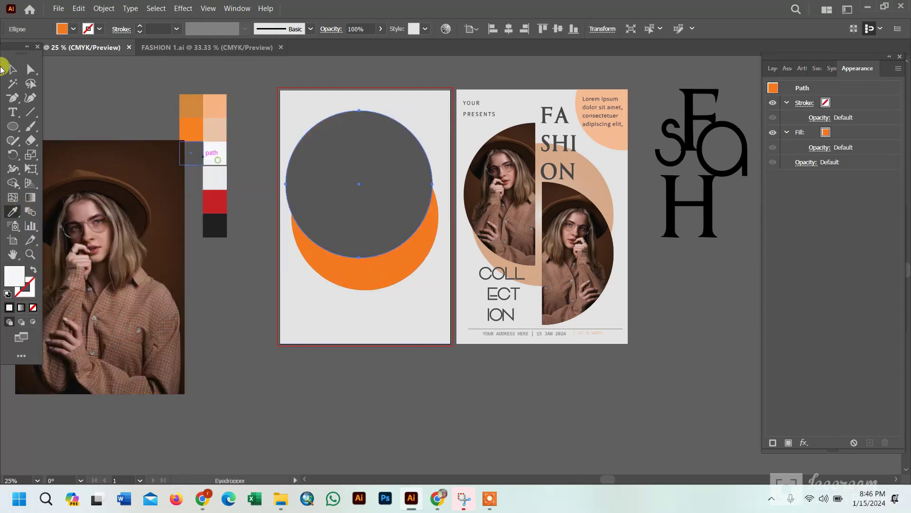
left_click(208, 151)
left_click(13, 69)
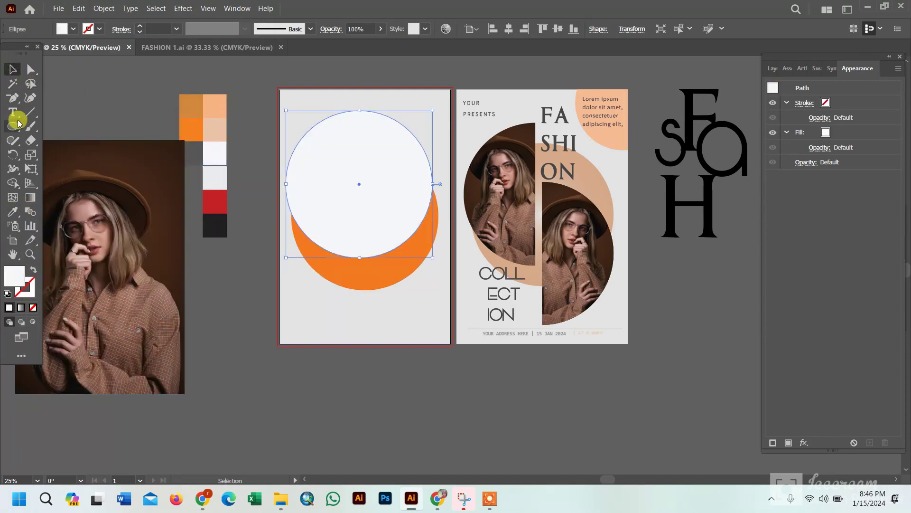
Cut away the white copy's right half using a rectangle and Shape Builder.
left_click(14, 126)
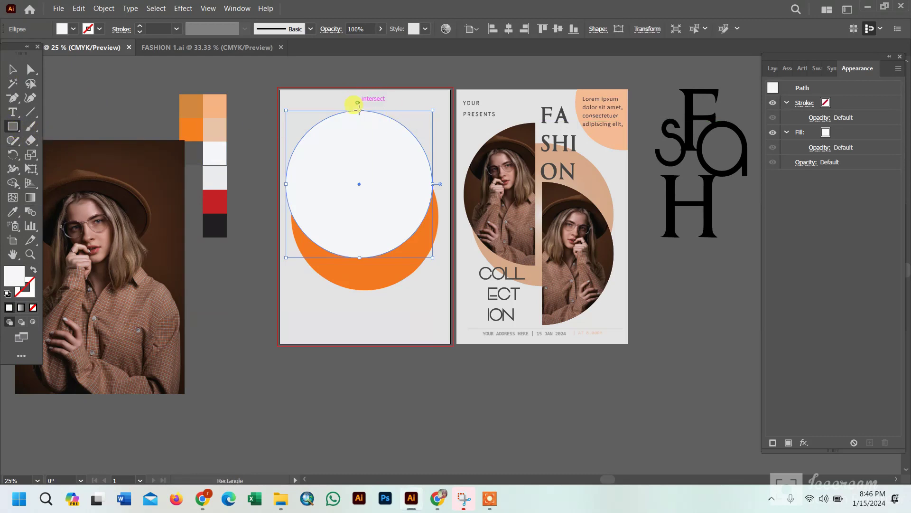
left_click_drag(359, 103, 448, 266)
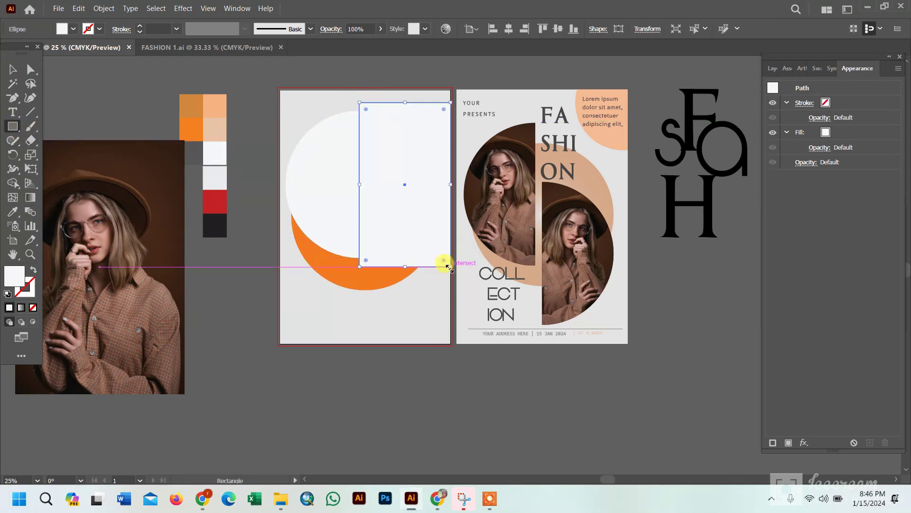
left_click(13, 69)
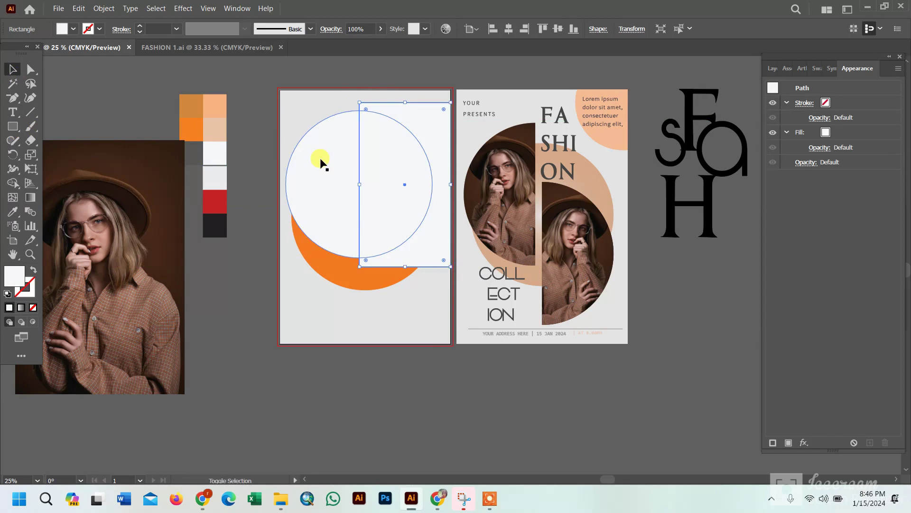
left_click(321, 163, "shift")
left_click(13, 183)
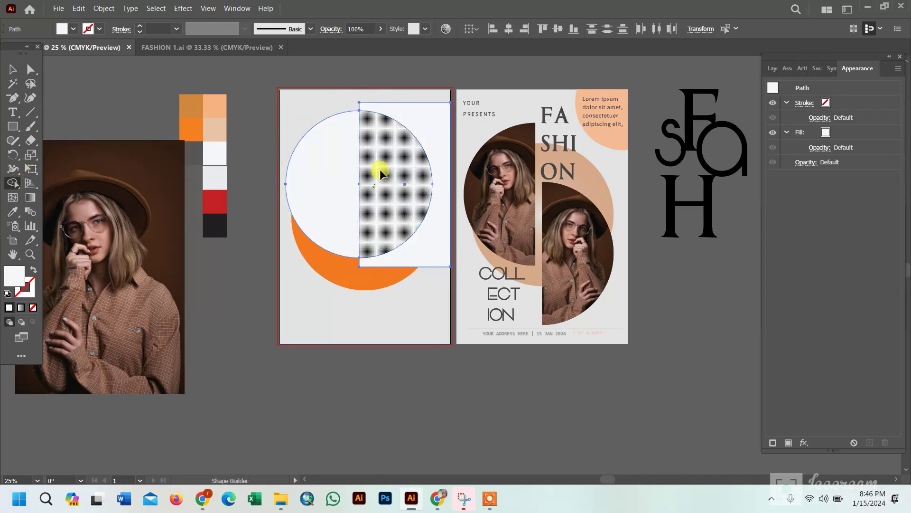
left_click_drag(381, 174, 400, 107)
left_click(13, 69)
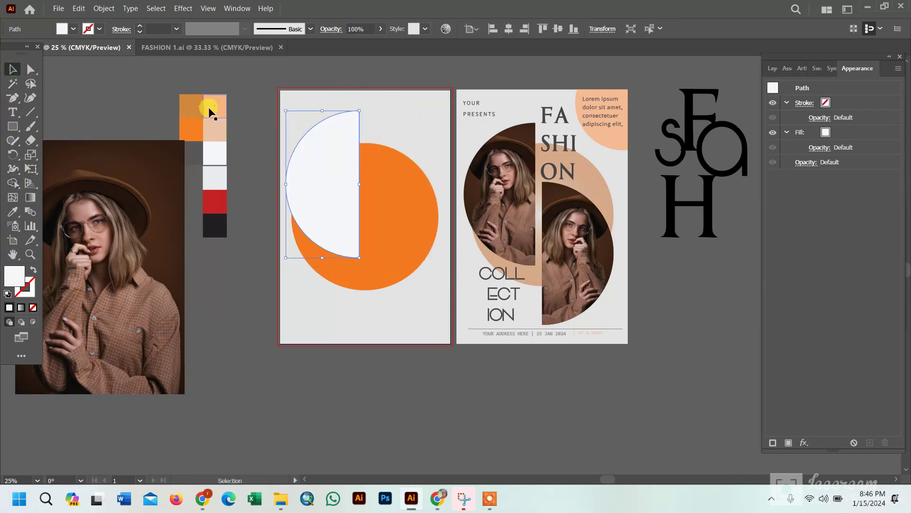
Nudge the white half-circle slightly down and right into place.
left_click(254, 172)
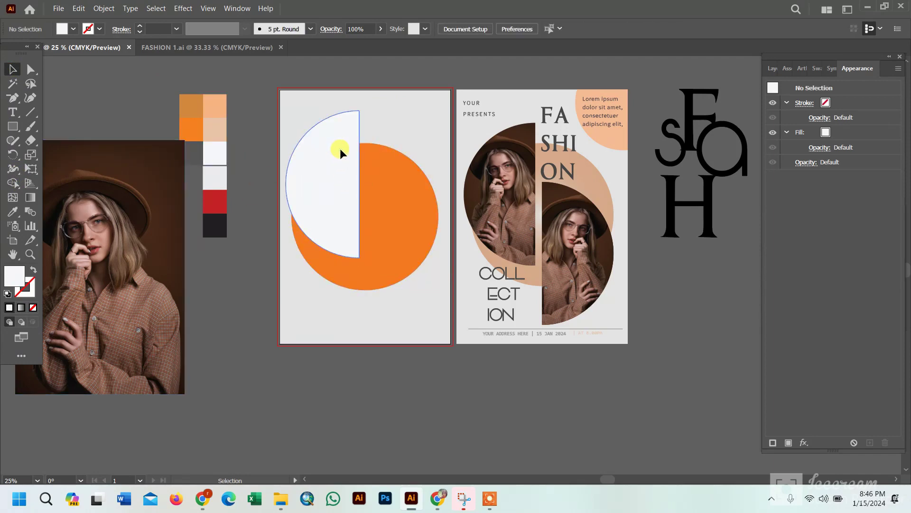
left_click_drag(339, 148, 343, 152)
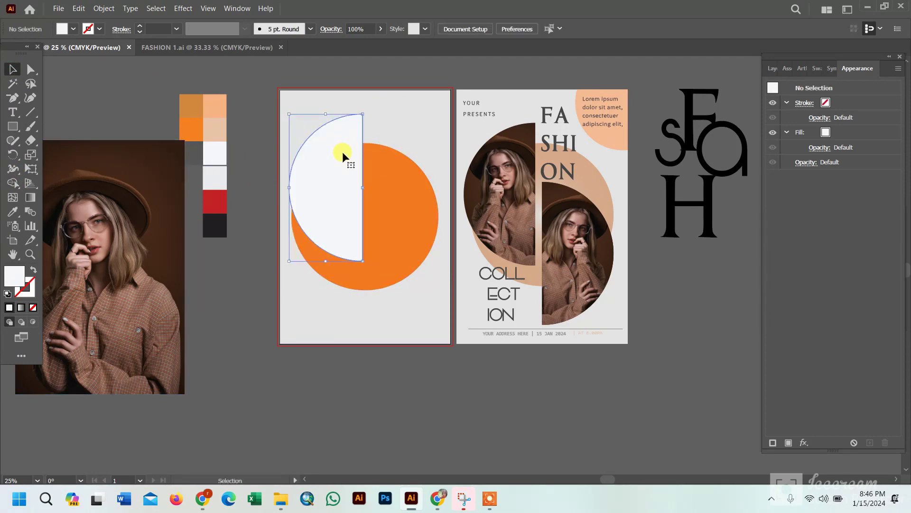
right_click(323, 196)
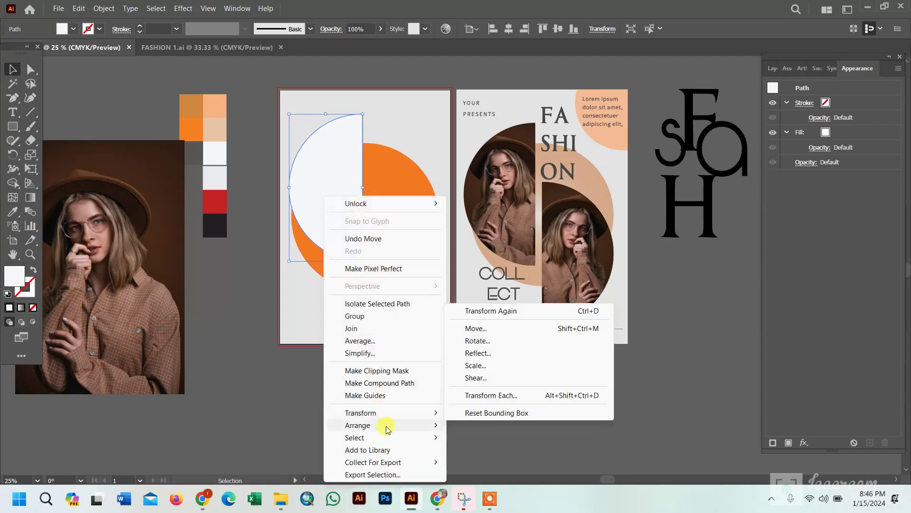
left_click(538, 423)
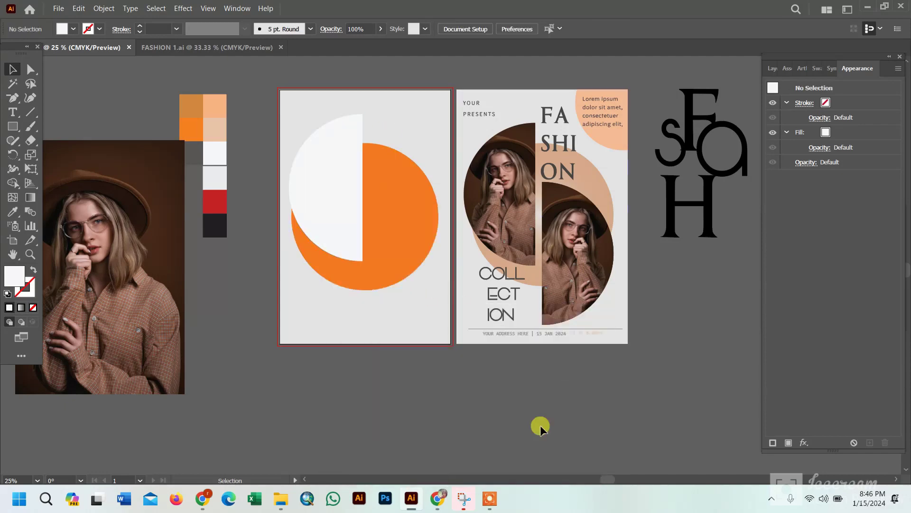
Apply a radial gradient to the circle with an orange end stop sampled from the bouquet photo.
left_click(320, 247)
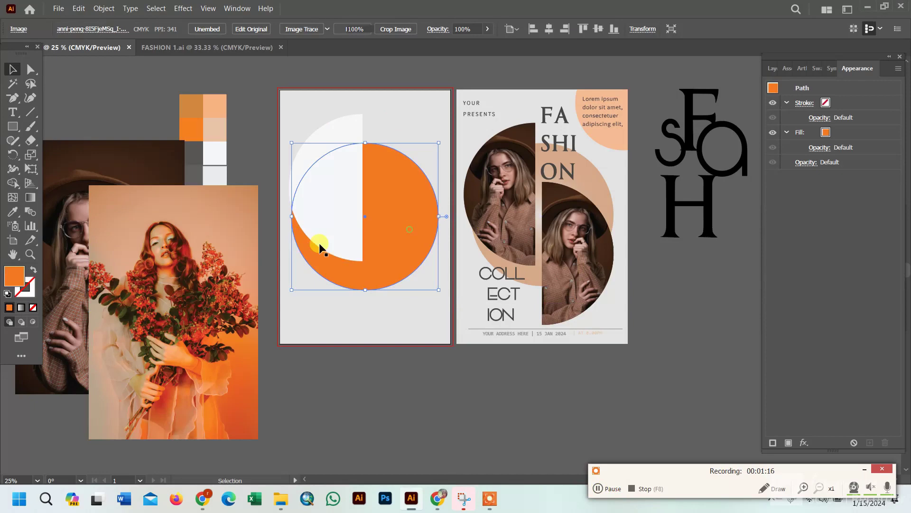
left_click(30, 197)
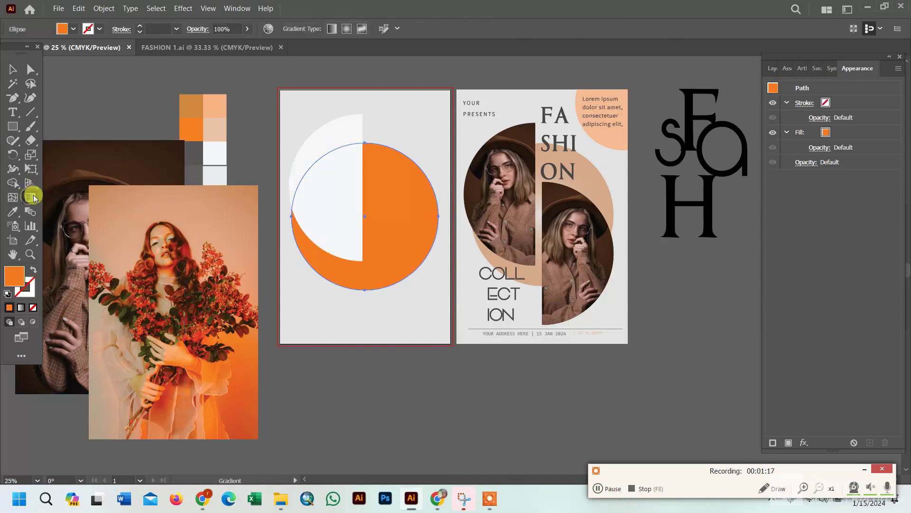
left_click(348, 30)
double_click(438, 216)
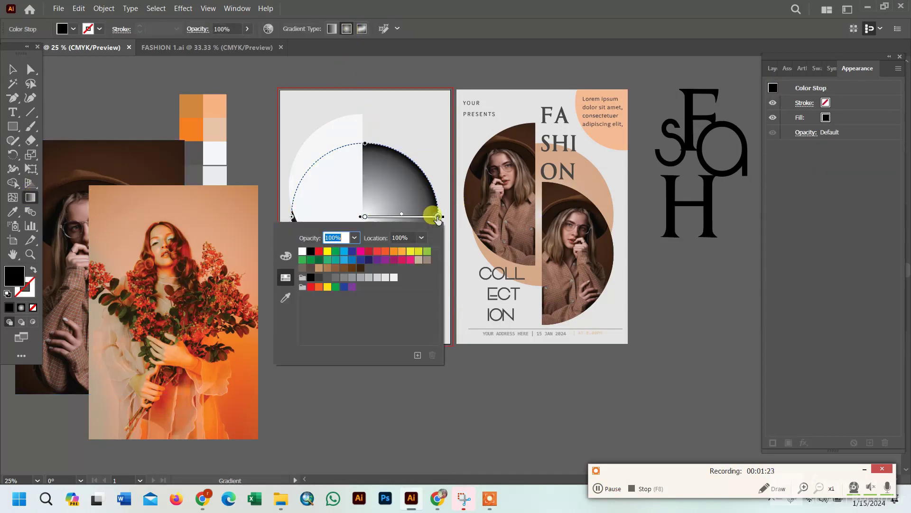
left_click(285, 291)
left_click(237, 351)
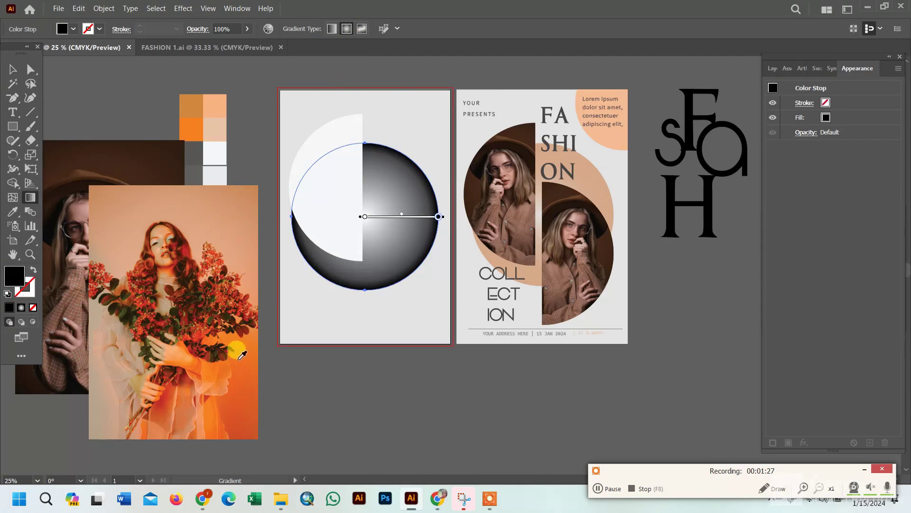
Make the gradient's start stop white and shrink the white centre.
double_click(364, 217)
left_click(209, 291)
left_click(128, 203)
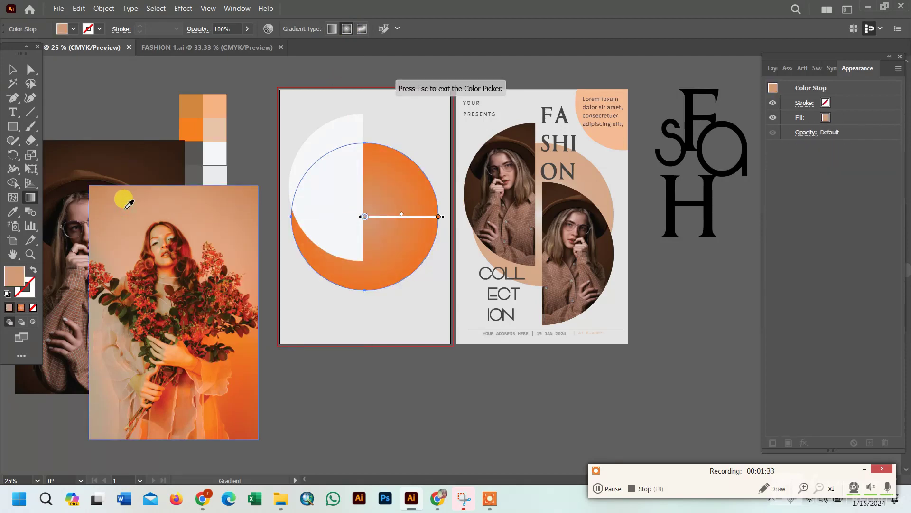
left_click(185, 255)
left_click(297, 140)
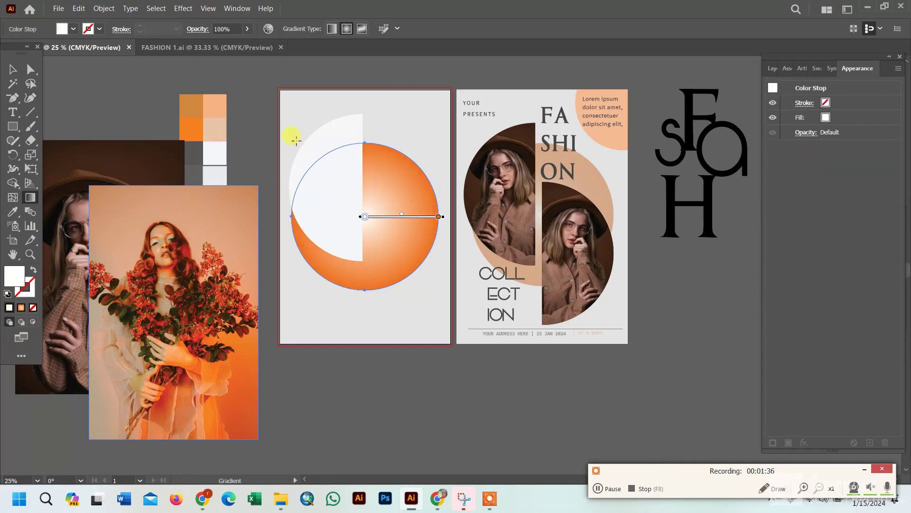
mouse_move(408, 218)
left_mouse_down()
mouse_move(357, 220)
mouse_move(399, 218)
left_mouse_up()
left_click(13, 70)
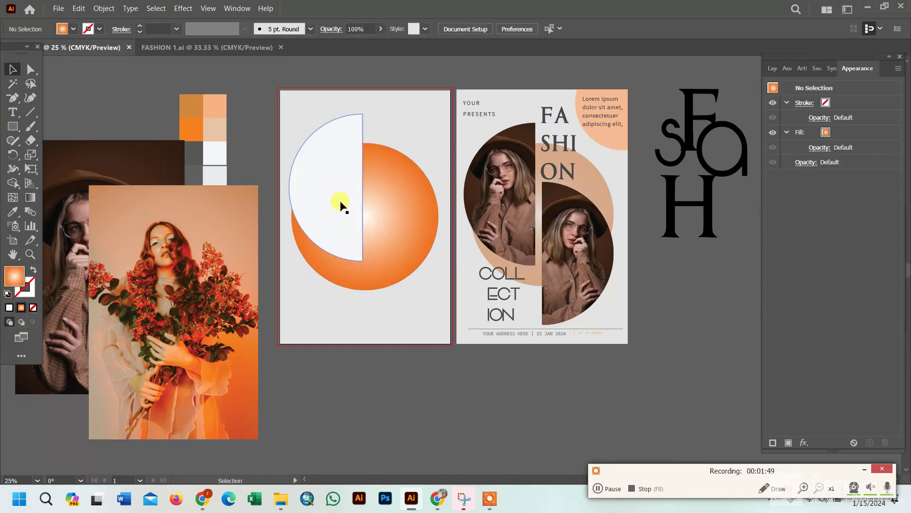
Move the bouquet photo onto the artboard, shrink it and position it over the half-circle.
mouse_move(229, 366)
left_mouse_down()
mouse_move(418, 267)
mouse_move(406, 264)
left_mouse_up()
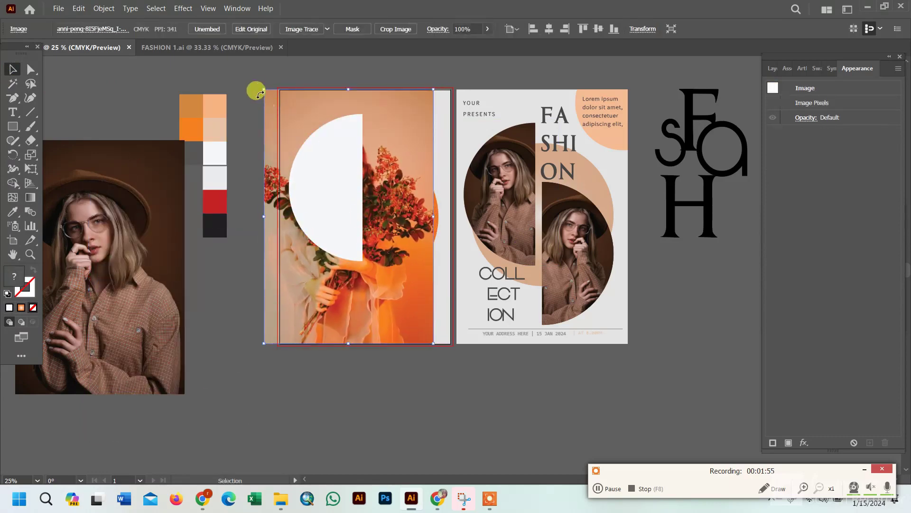
left_click_drag(260, 92, 289, 127)
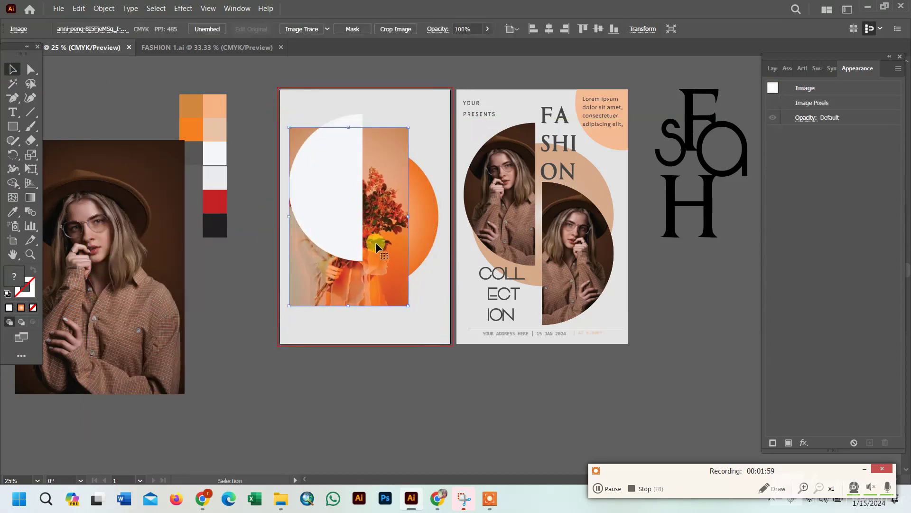
left_click_drag(376, 246, 373, 238)
right_click(330, 218)
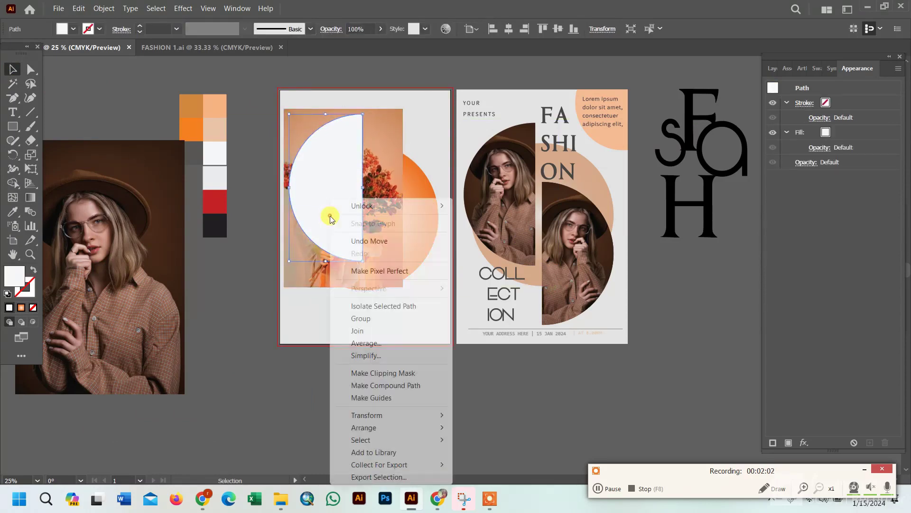
left_click(454, 380)
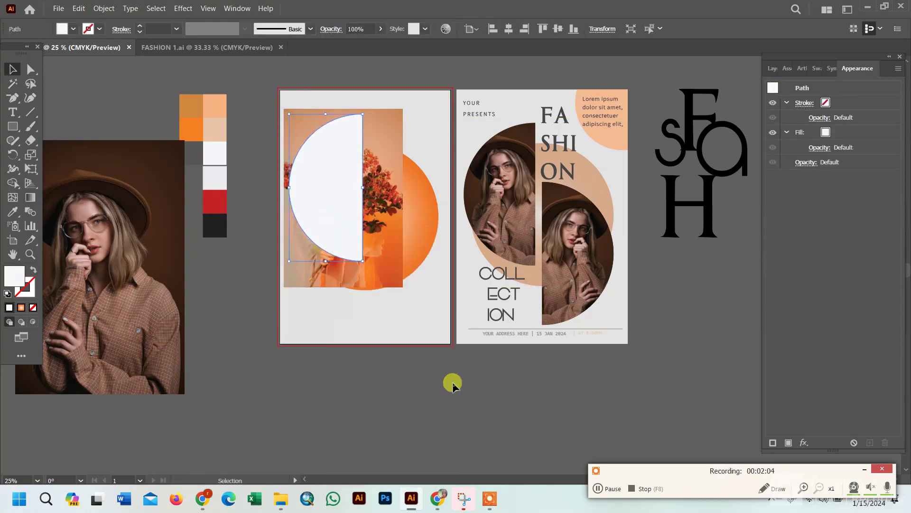
Make the half-circle a compound path and clip the bouquet photo into it.
right_click(346, 216)
left_click(387, 385)
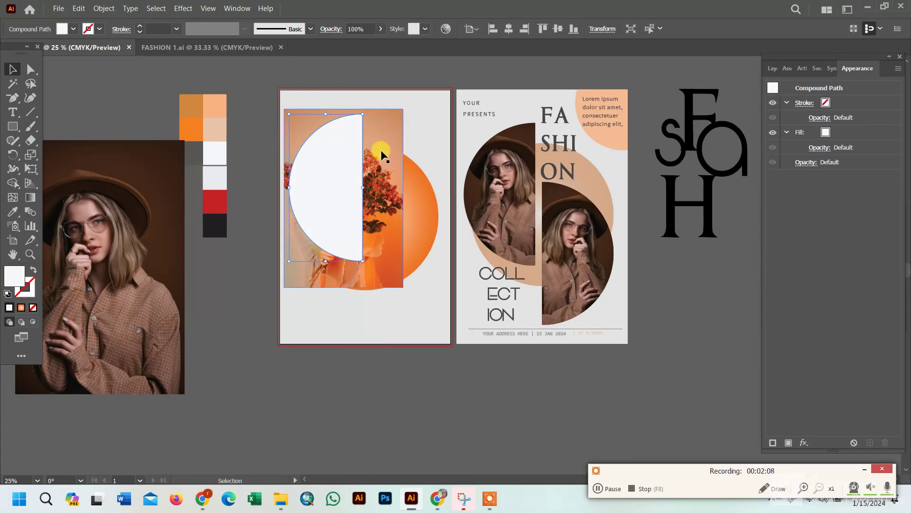
left_click(219, 305)
left_click(398, 143)
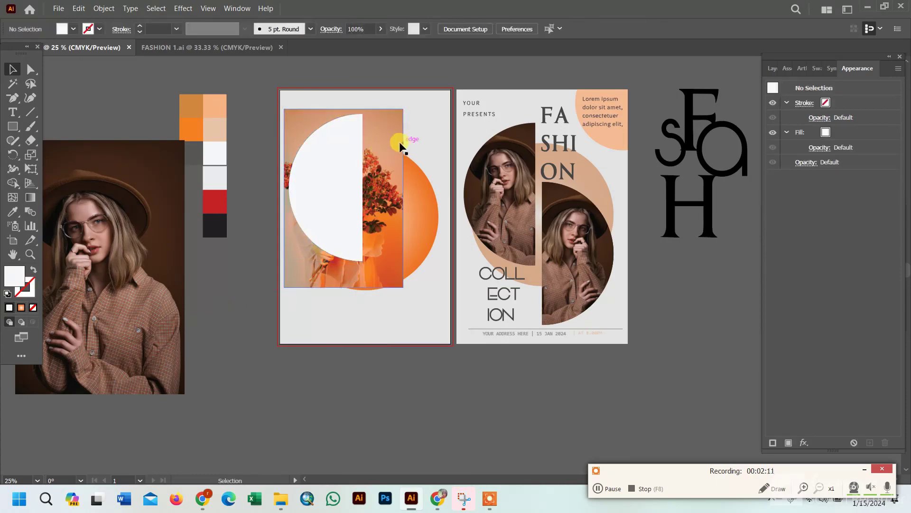
left_click(338, 164, "shift")
right_click(337, 161)
left_click(405, 281)
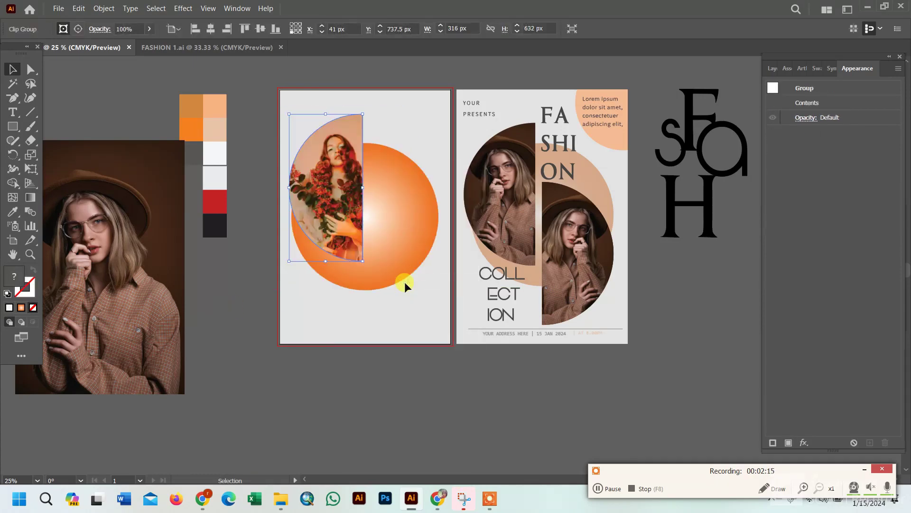
Reflect a vertical copy of the photo half-circle, place it lower right, and align both halves.
right_click(338, 203)
left_click(507, 391)
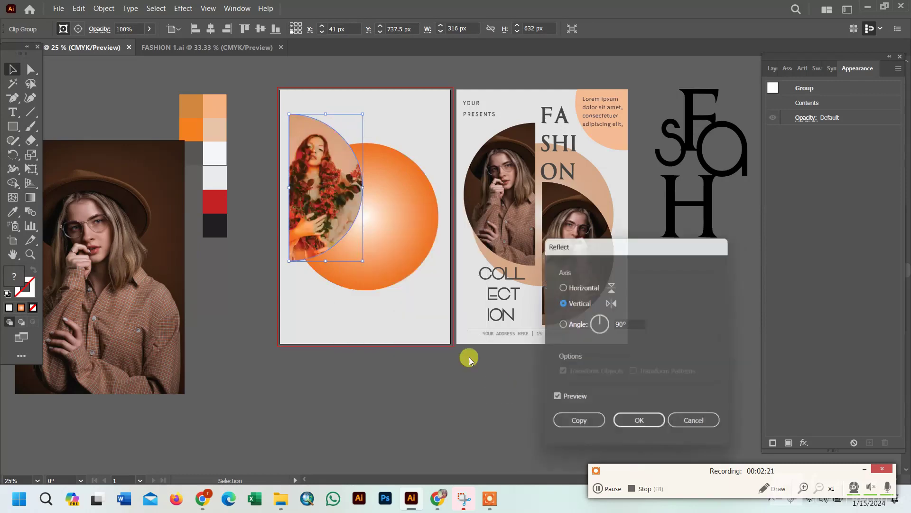
left_click(562, 417)
mouse_move(338, 202)
left_mouse_down()
mouse_move(411, 258)
mouse_move(398, 243)
left_mouse_up()
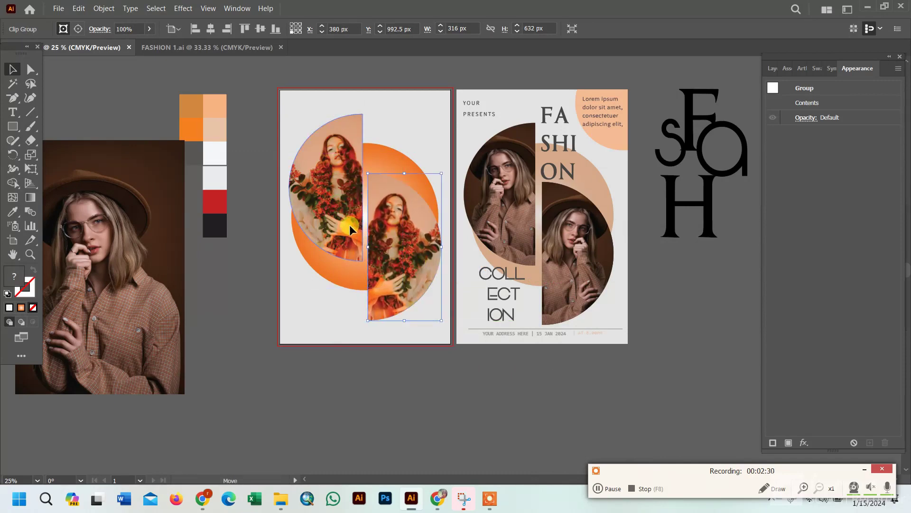
left_click_drag(350, 227, 351, 227)
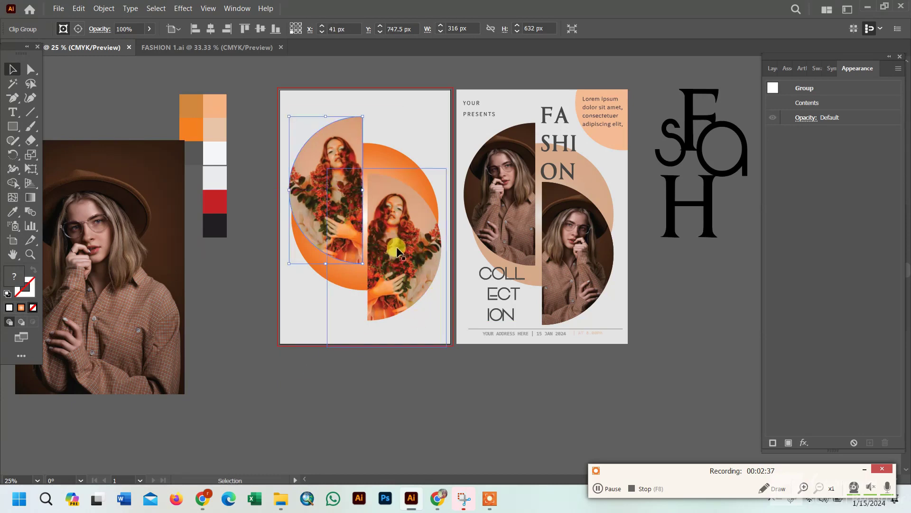
left_click_drag(398, 250, 397, 244)
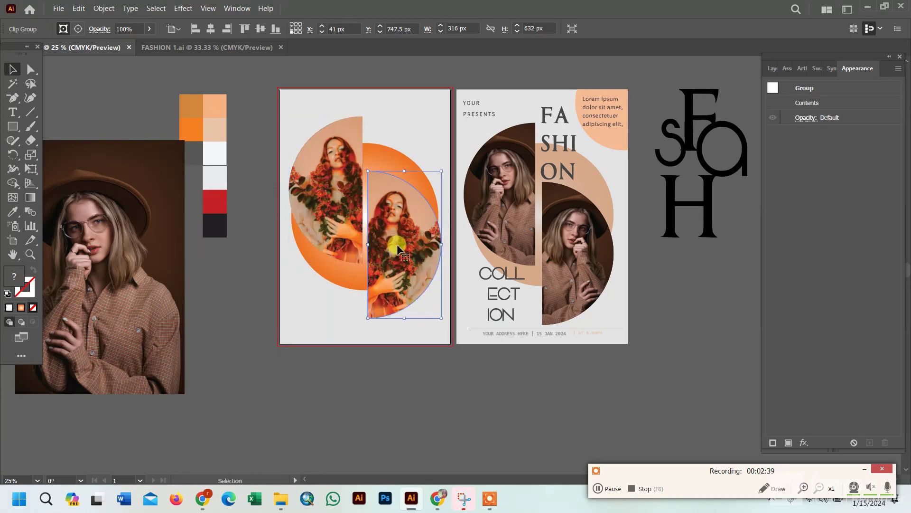
left_click(238, 254)
mouse_move(701, 121)
left_mouse_down()
mouse_move(405, 107)
mouse_move(695, 229)
left_mouse_up()
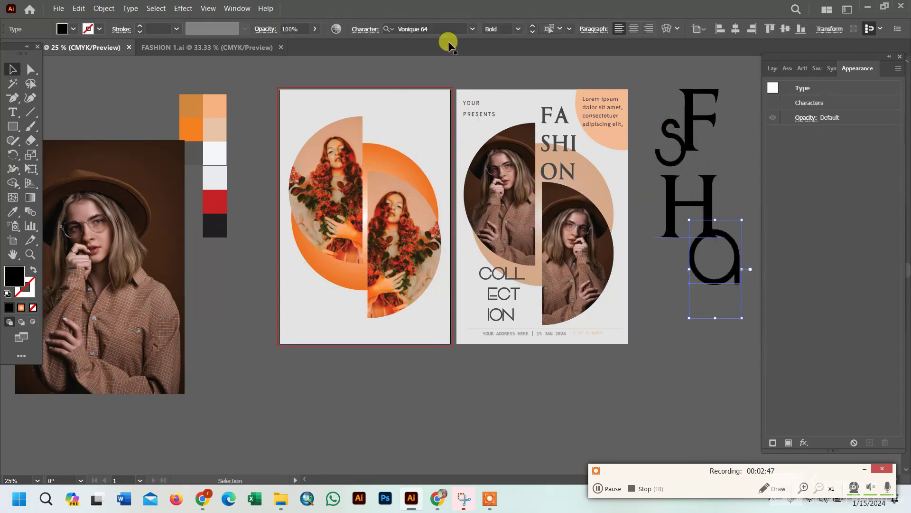
Type FASHION with the Vertical Type Tool just left of the poster.
left_click(13, 112)
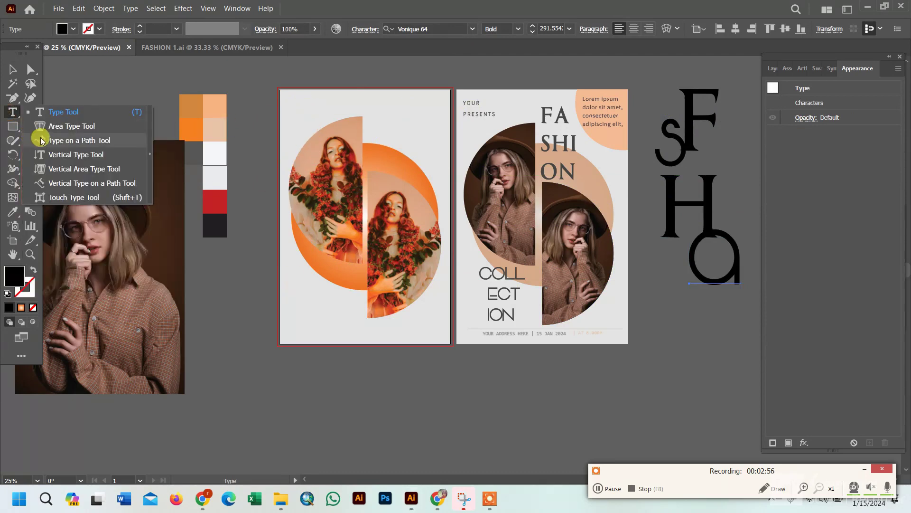
left_click_drag(10, 115, 57, 152)
left_click(263, 114)
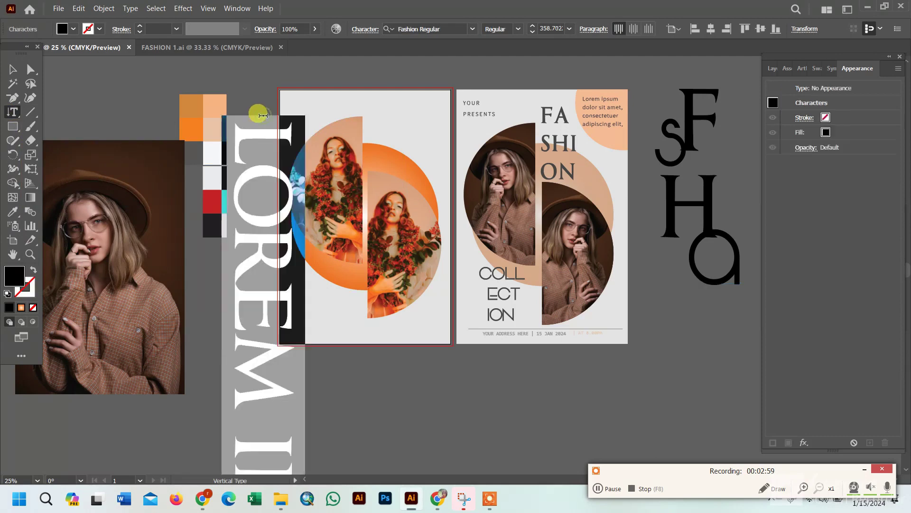
type("FASH")
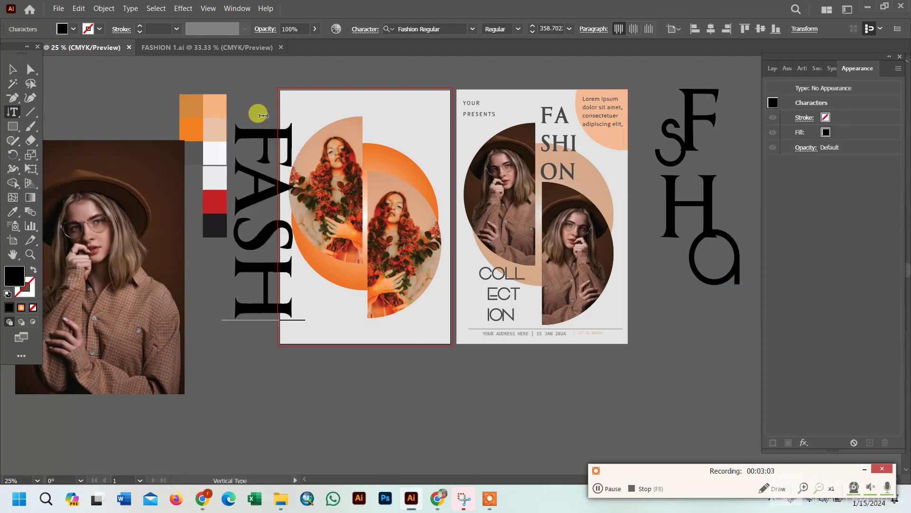
type("ION")
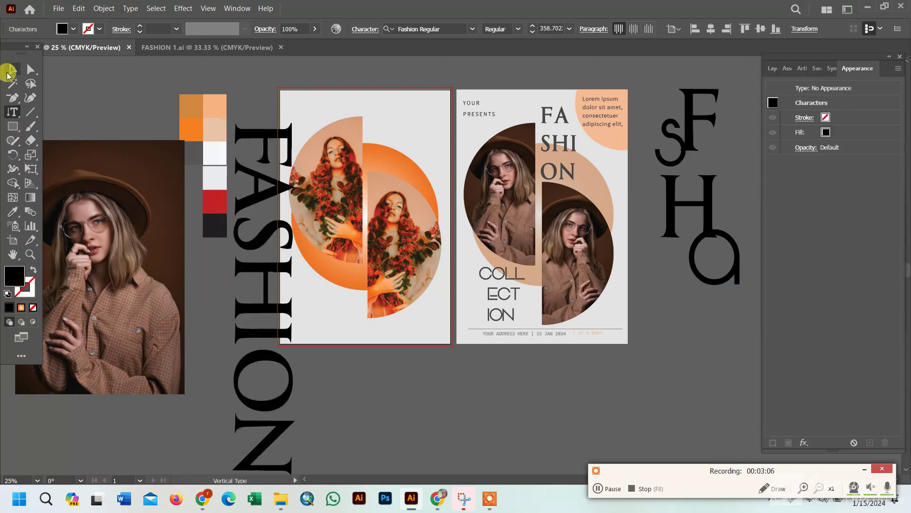
left_click(9, 74)
Set the FASHION title to Vonique 64 Bold at 150 pt.
left_click(472, 29)
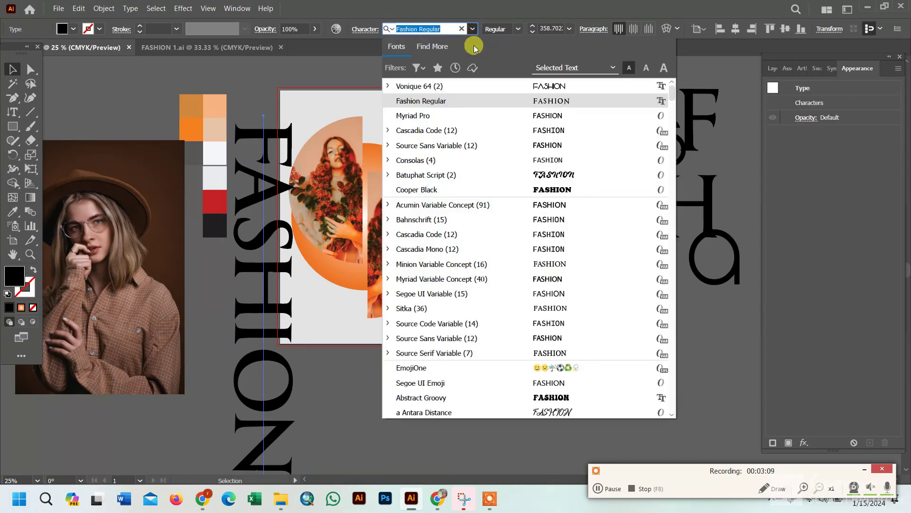
left_click(474, 86)
left_click(568, 30)
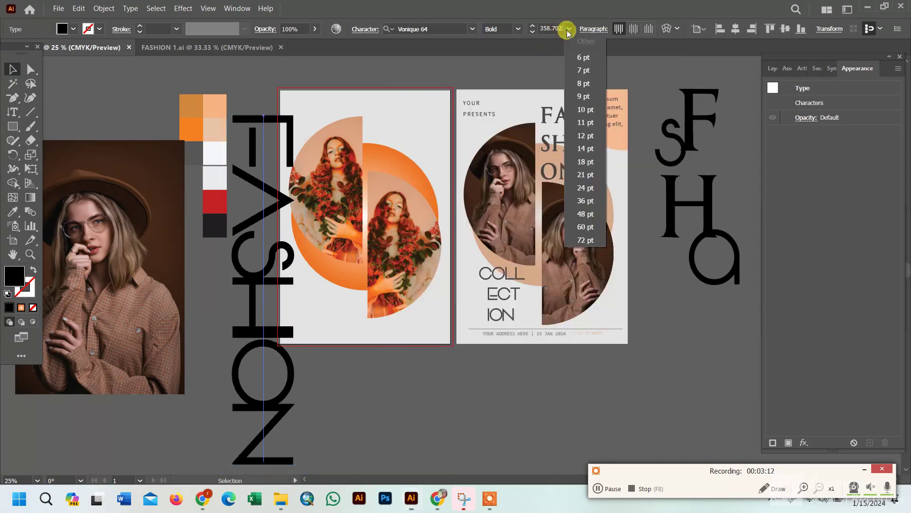
left_click(585, 240)
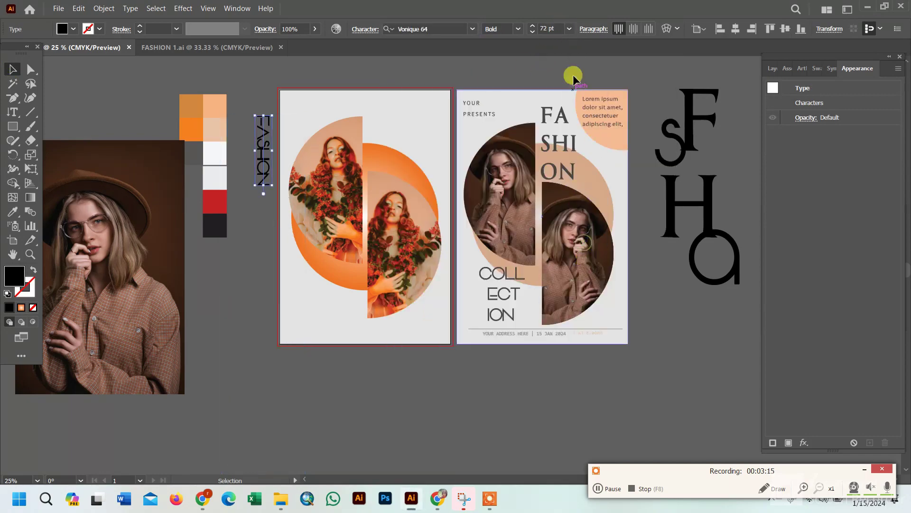
double_click(546, 29)
type("150pt")
key("Return")
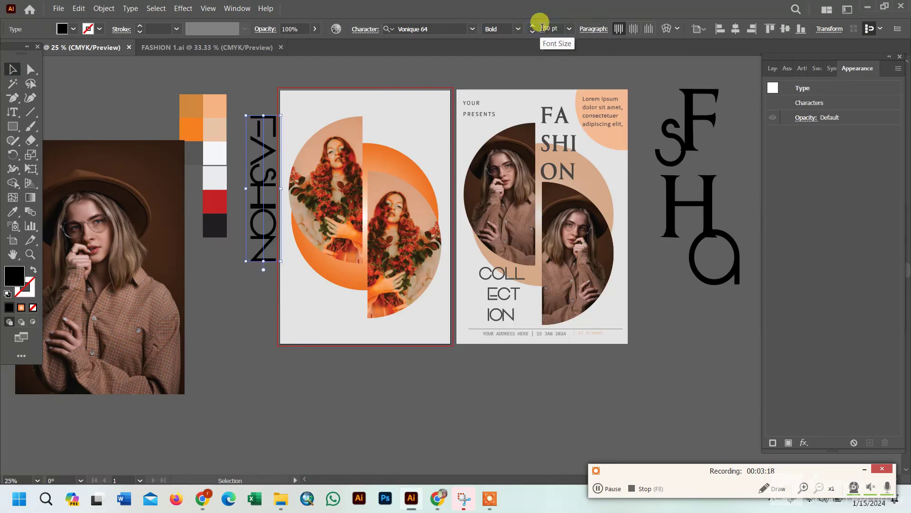
left_click(365, 29)
Set FASHION's horizontal scale to 125% and drag it onto the poster's left edge.
left_click(370, 119)
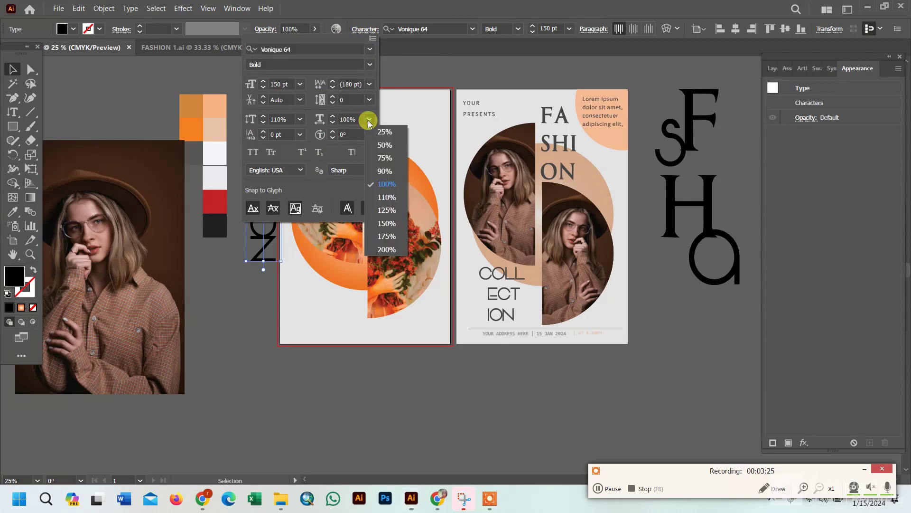
left_click(387, 211)
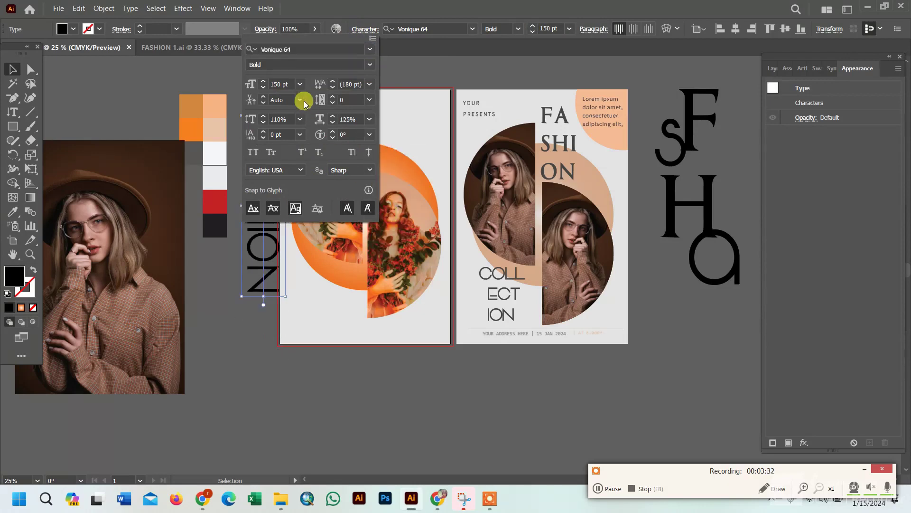
left_click(389, 56)
mouse_move(261, 197)
left_mouse_down()
mouse_move(296, 217)
mouse_move(295, 230)
mouse_move(439, 213)
mouse_move(299, 183)
left_mouse_up()
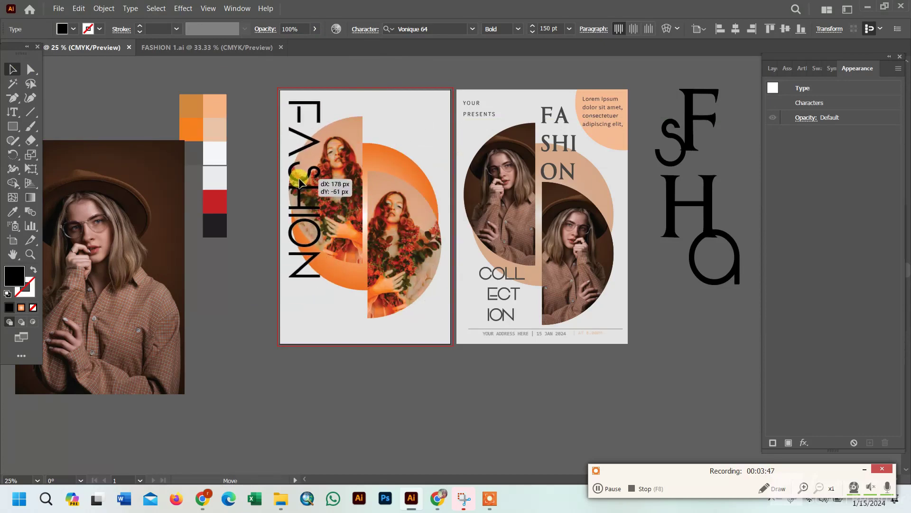
Centre-align FASHION and move it down the centre of the photo circle.
mouse_move(300, 183)
left_mouse_down()
mouse_move(296, 194)
mouse_move(309, 178)
left_mouse_up()
left_click(599, 488)
left_click(272, 198)
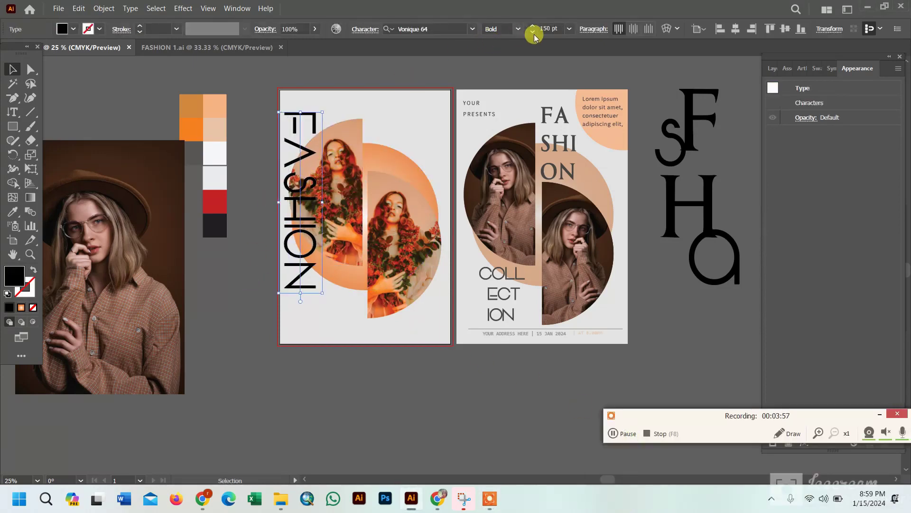
left_click(631, 31)
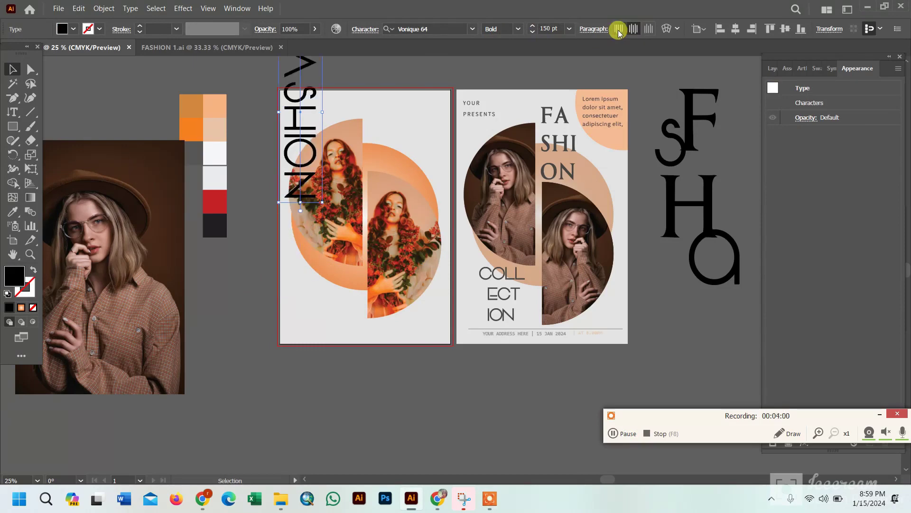
left_click(618, 31)
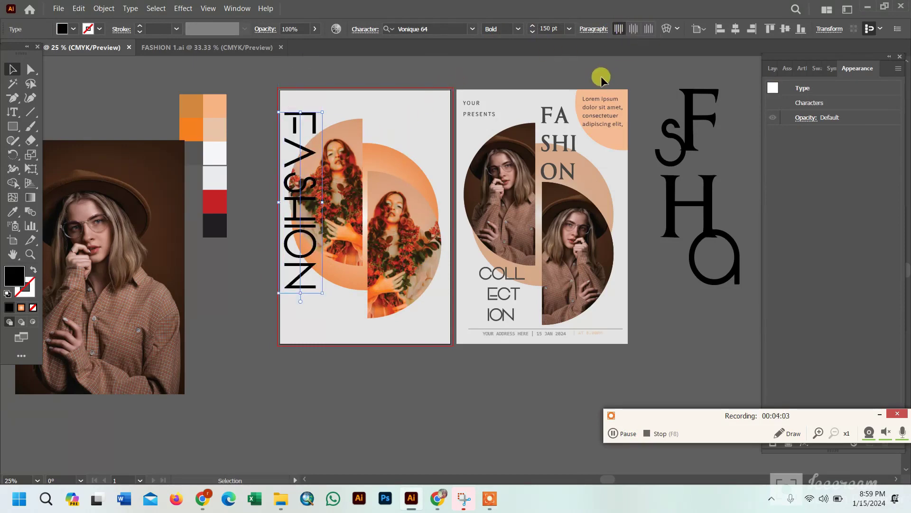
left_click_drag(13, 112, 73, 110)
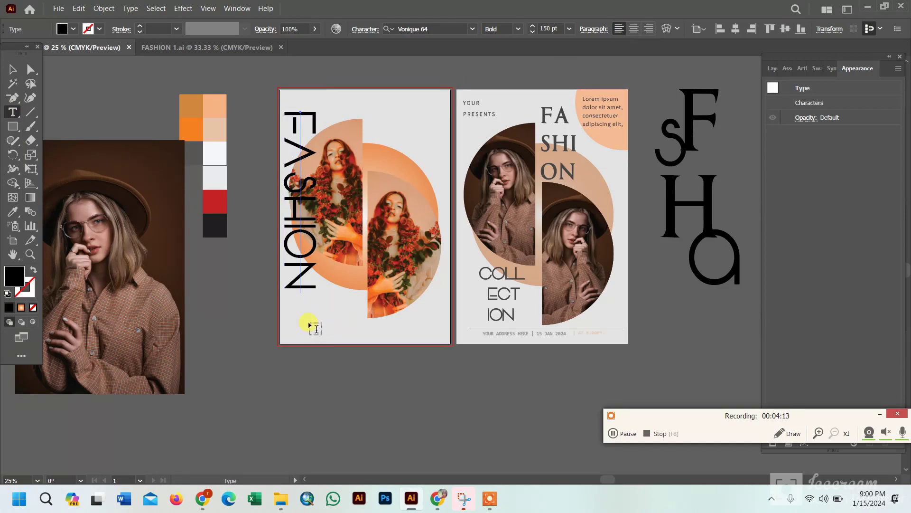
left_click(13, 69)
left_click(304, 155)
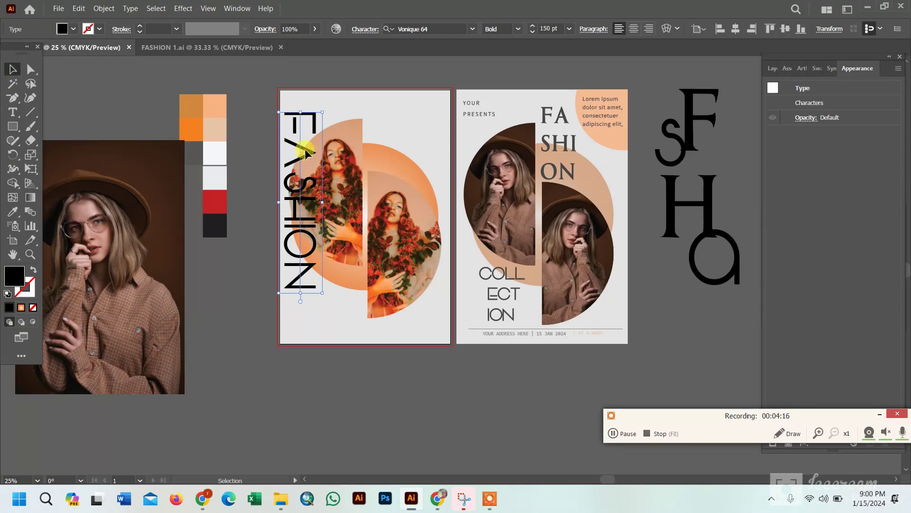
left_click_drag(304, 152, 389, 141)
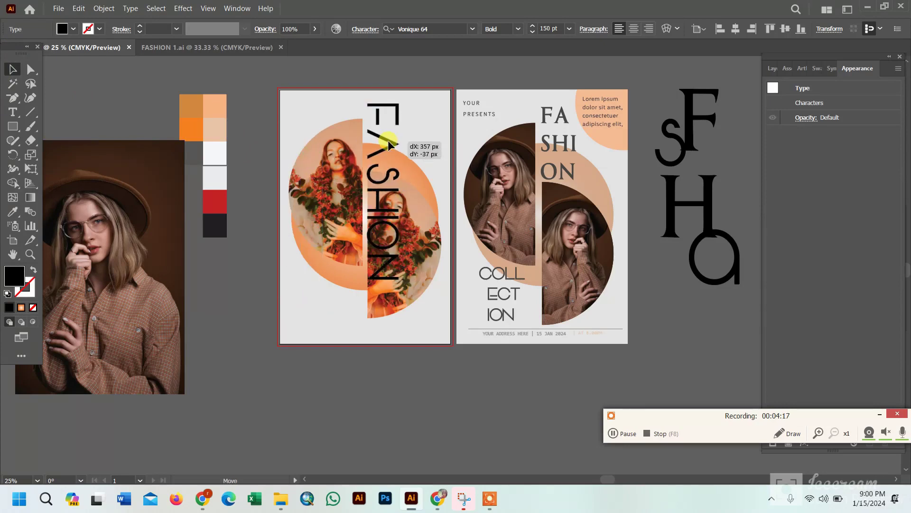
Lower the right half-circle photo's opacity to 67%.
left_click(417, 247)
left_click(147, 30)
left_click_drag(151, 47, 133, 47)
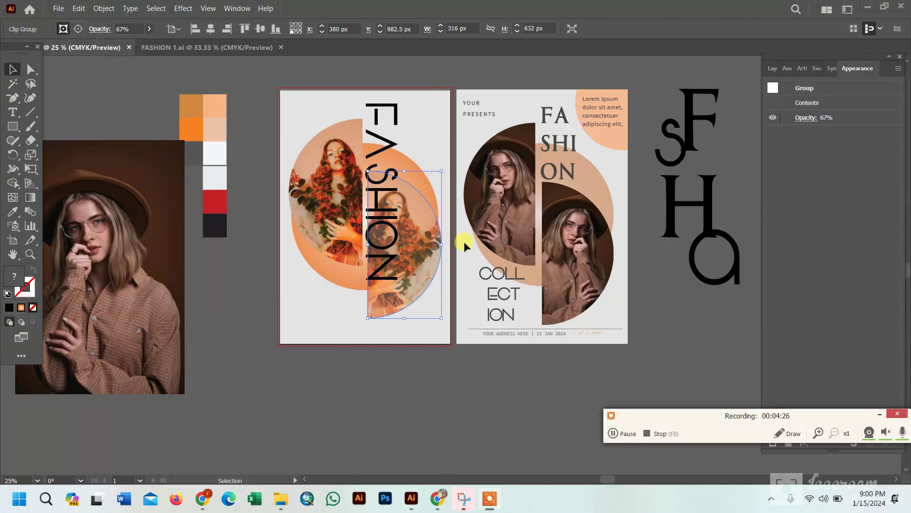
Type COLLECTION at the poster's lower left in Fashion Regular at 72 pt.
left_click(13, 112)
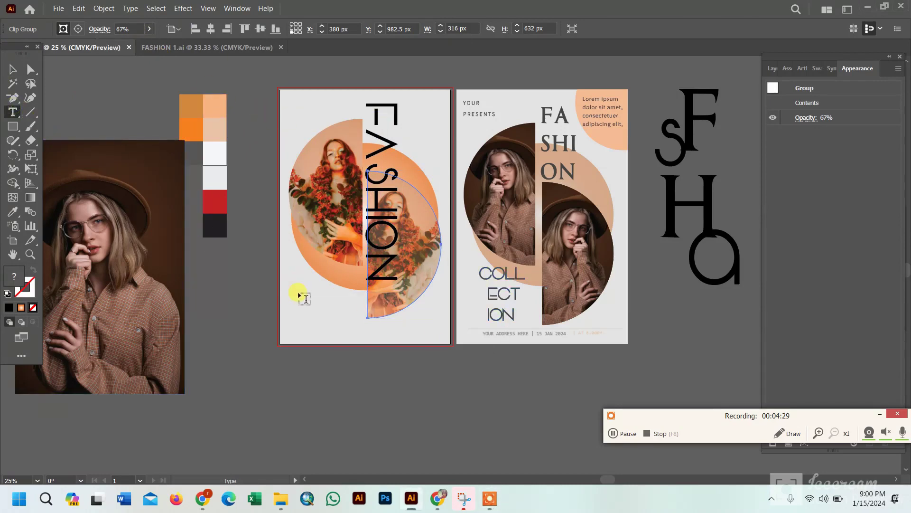
left_click(292, 295)
type("CT")
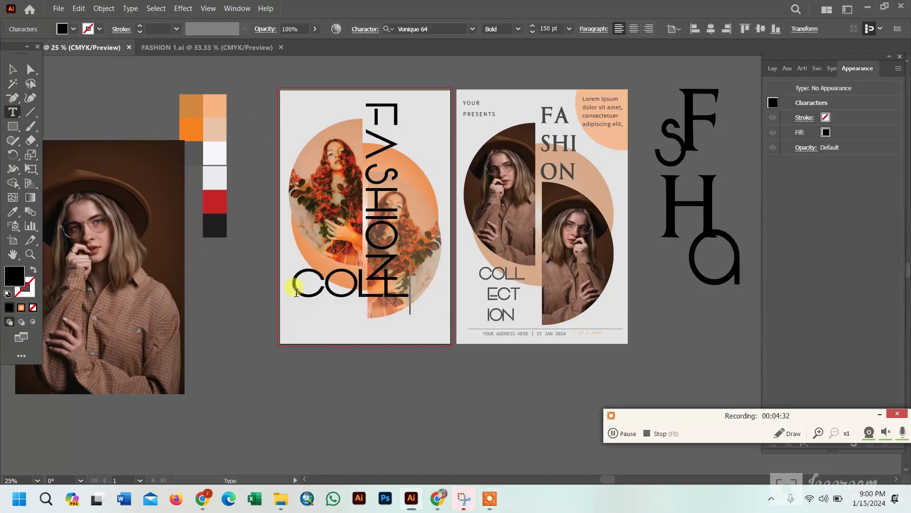
type("ION")
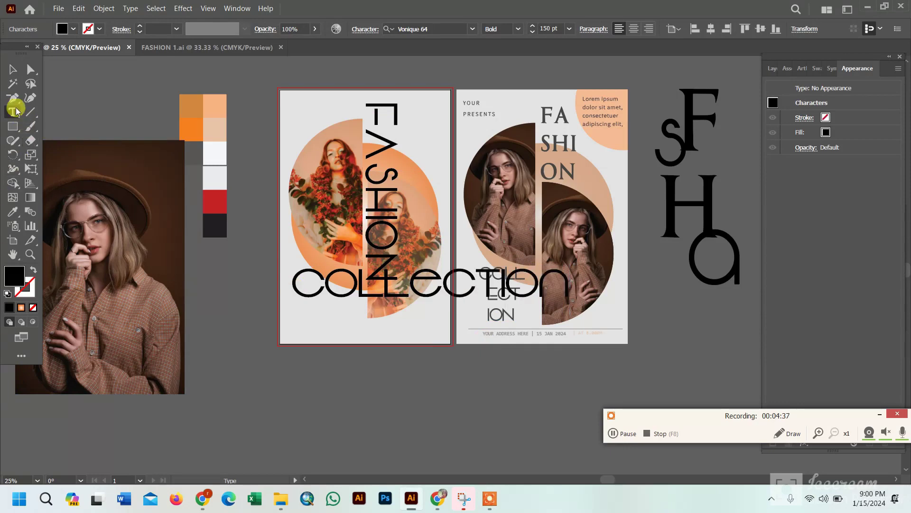
left_click(13, 69)
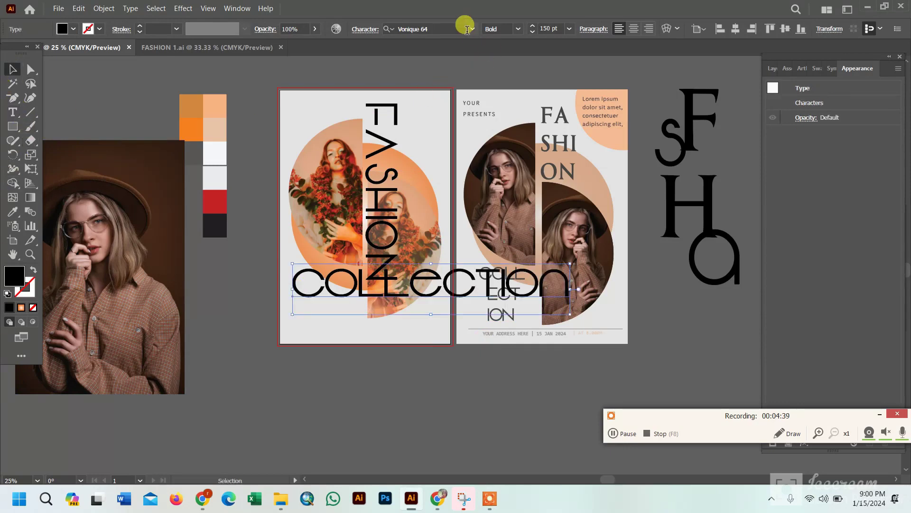
left_click(474, 29)
left_click(453, 96)
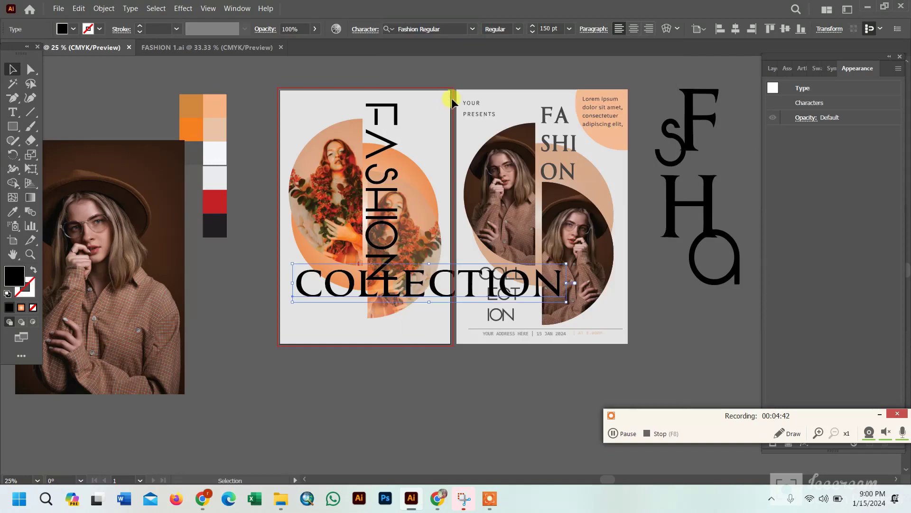
left_click(569, 29)
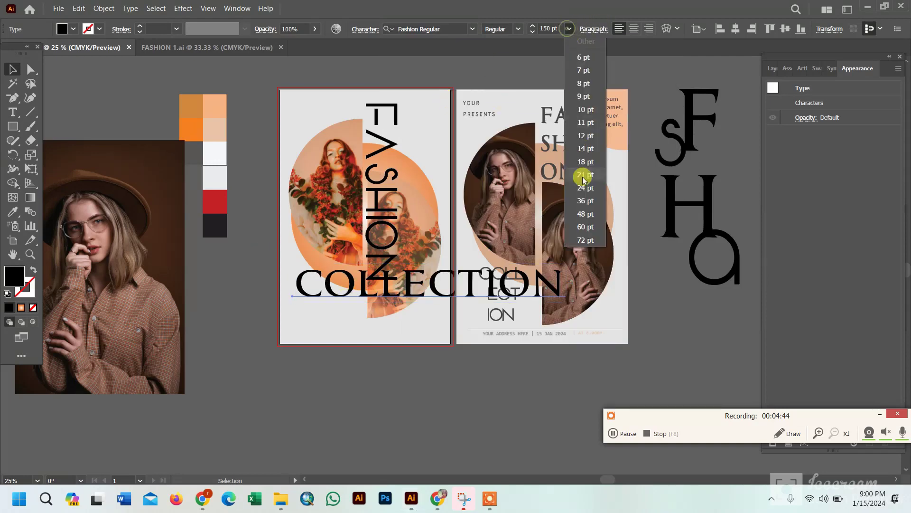
left_click(583, 238)
Break COLLECTION onto a new line after COLL.
left_click(13, 112)
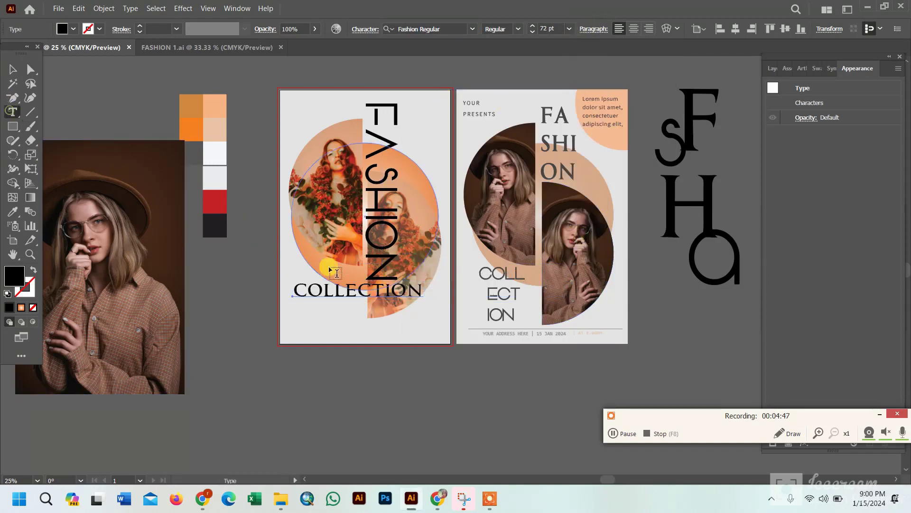
left_click(344, 288)
key("Return")
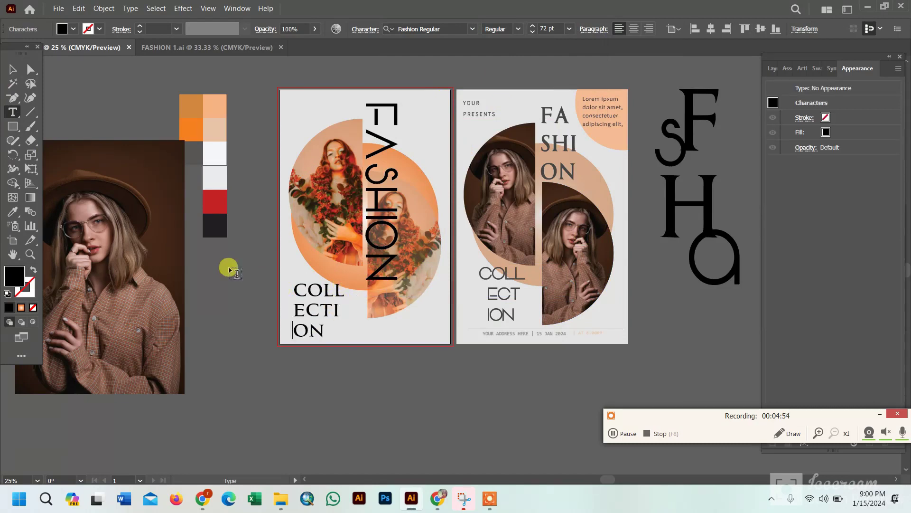
left_click(13, 69)
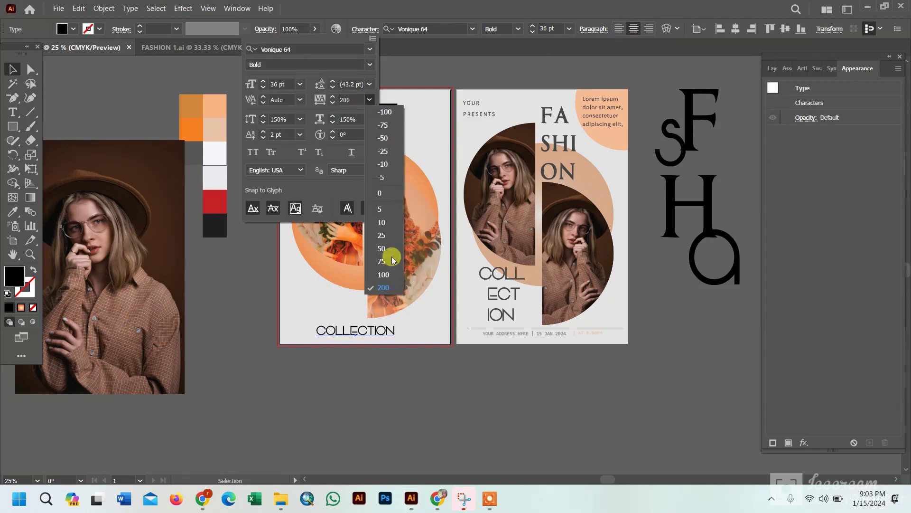
Set COLLECTION's tracking to 200, keep it at 36 pt, and nudge it slightly right.
left_click(387, 287)
left_click(568, 31)
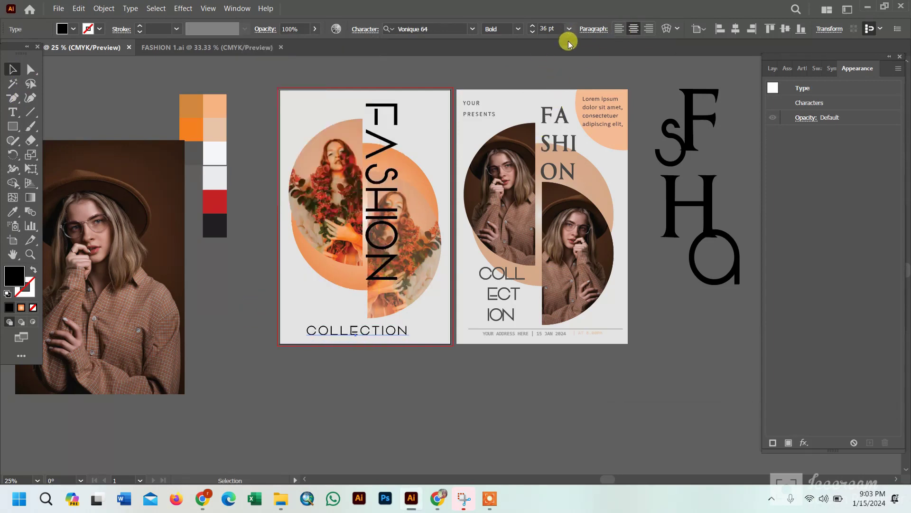
left_click(569, 30)
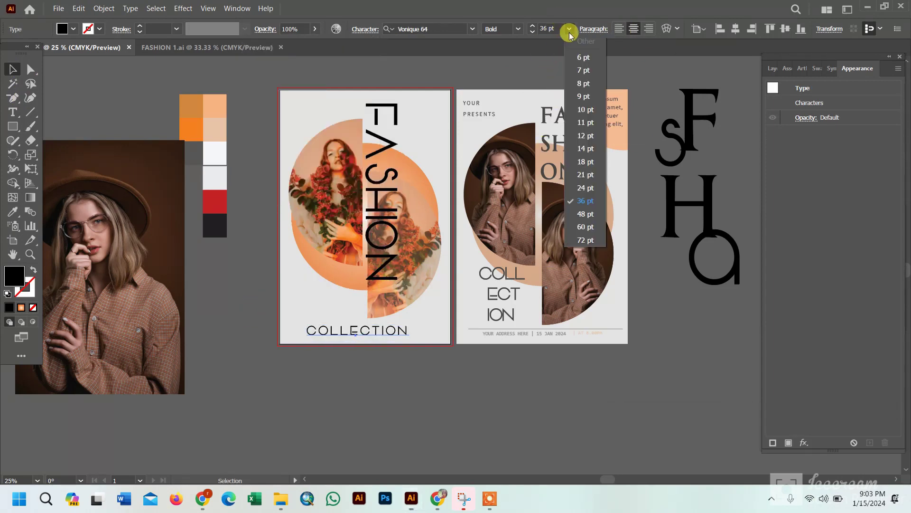
left_click(587, 201)
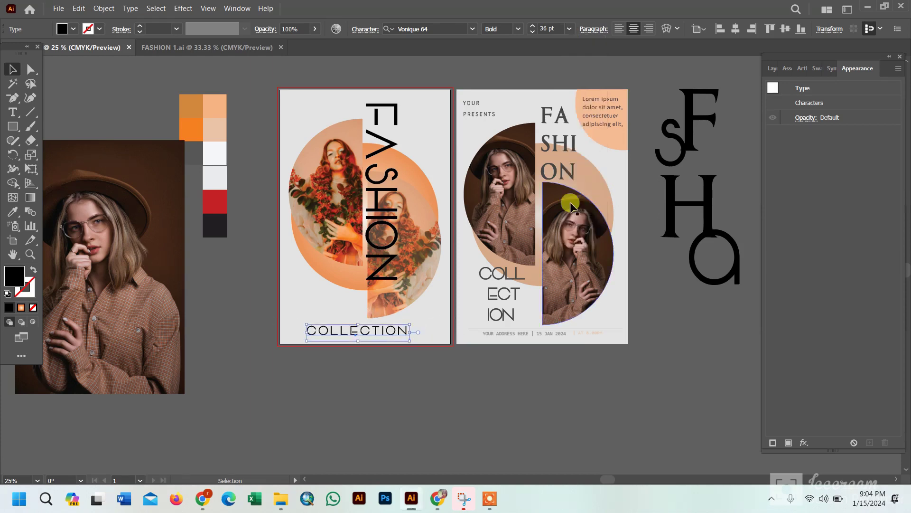
left_click_drag(400, 331, 409, 330)
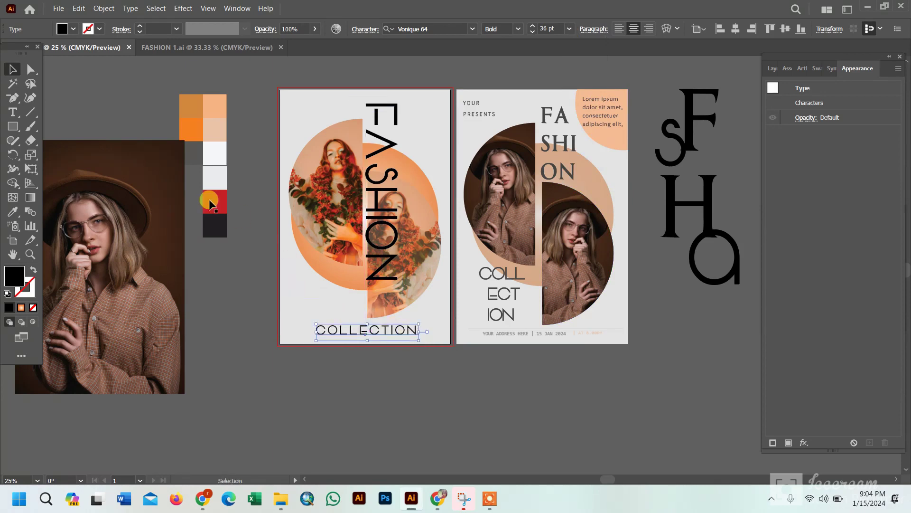
Colour COLLECTION orange by eyedropping the orange palette swatch.
left_click(12, 211)
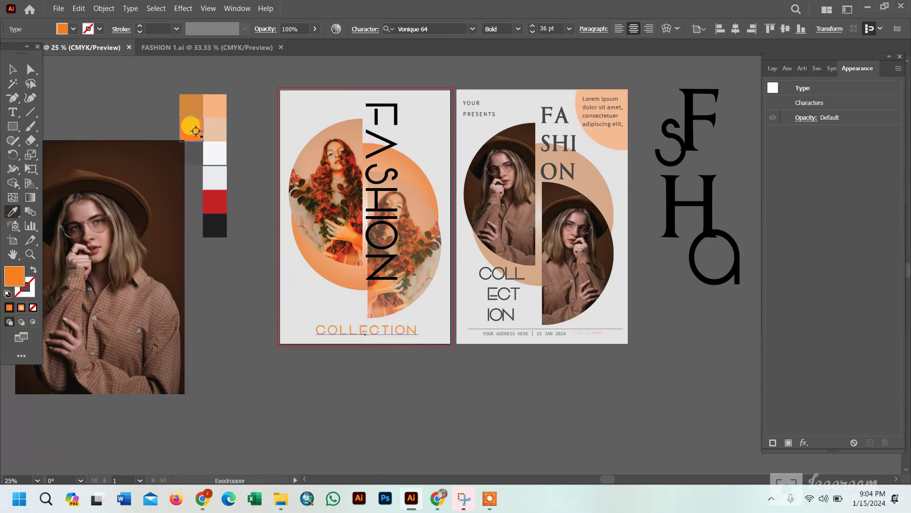
left_click(13, 69)
left_click(280, 61)
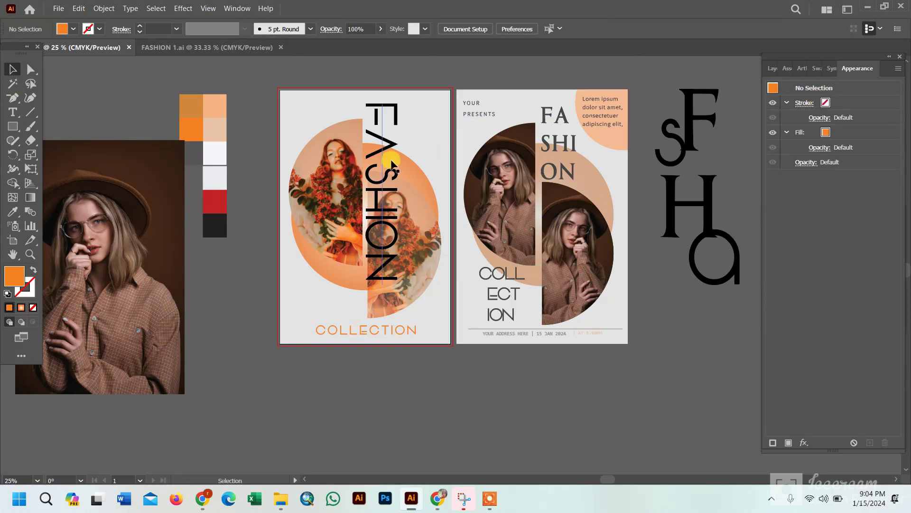
Preview grey, white, red, orange and black fills on the vertical FASHION title.
left_click(392, 147)
left_click(13, 212)
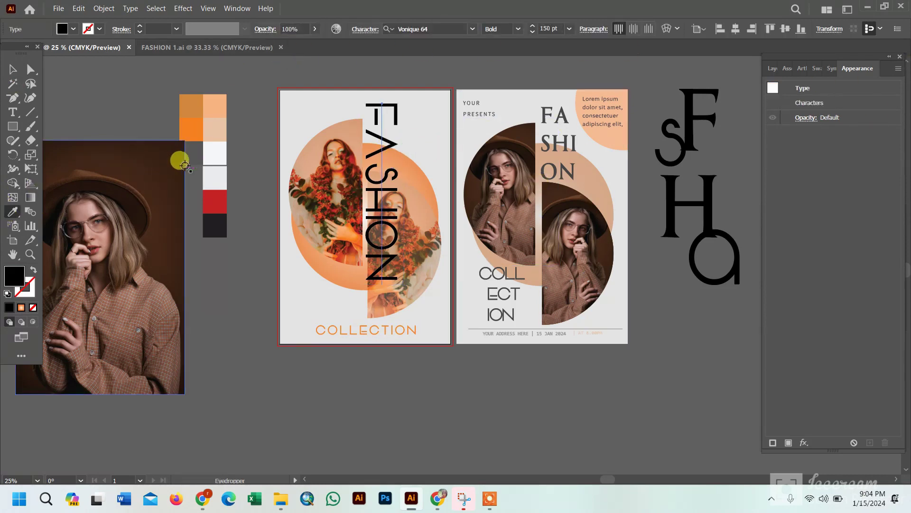
left_click(201, 151)
left_click(215, 178)
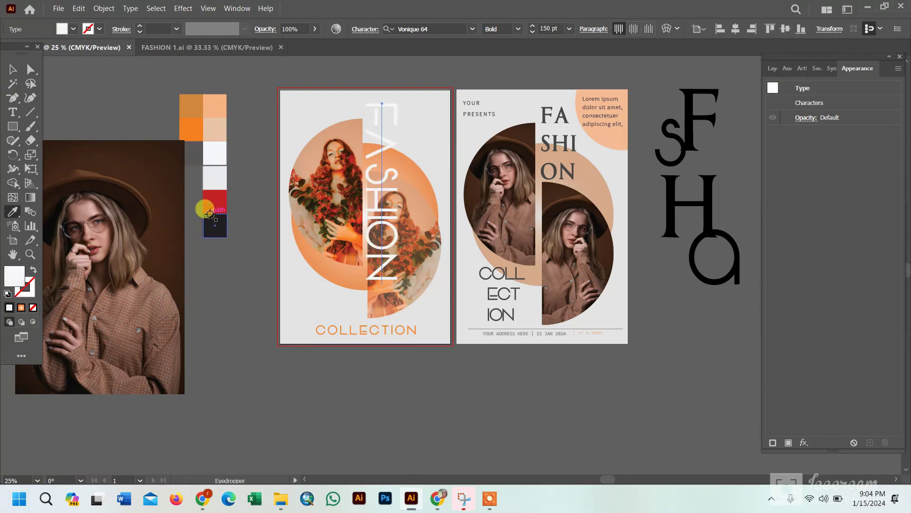
left_click(216, 200)
left_click(194, 128)
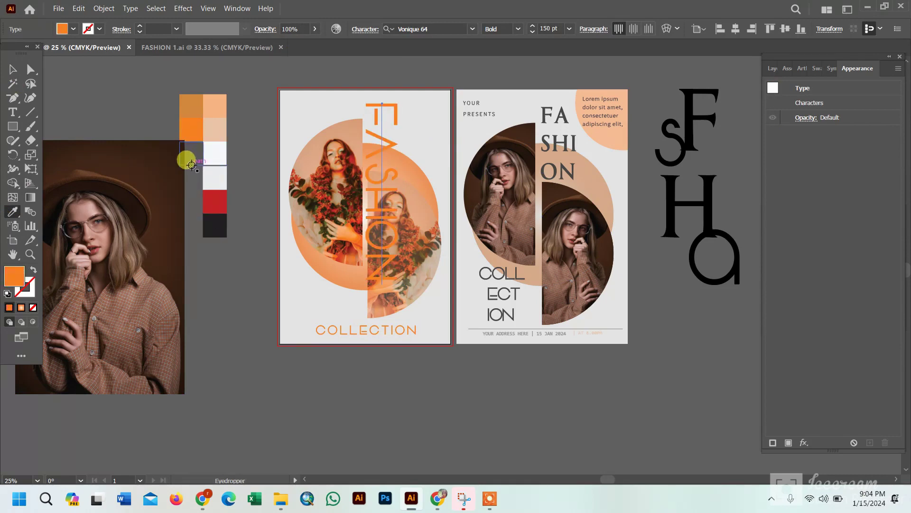
left_click(215, 225)
left_click(190, 153)
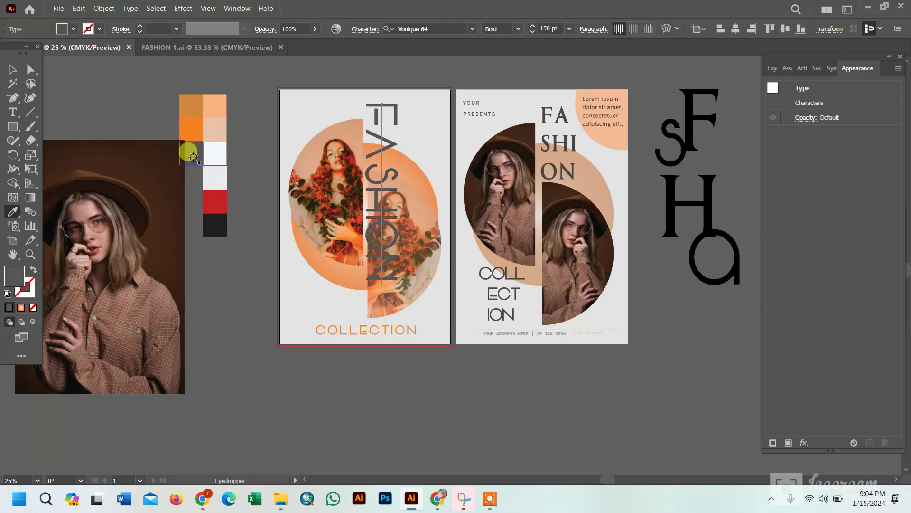
Fill the FASHION title with dark grey from the Color Picker.
left_click(9, 279)
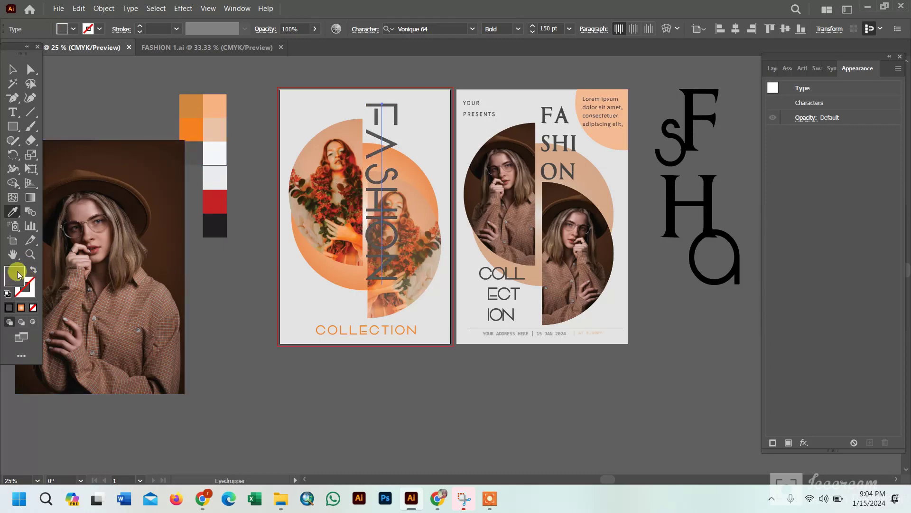
double_click(17, 274)
left_click(36, 396)
left_click(301, 309)
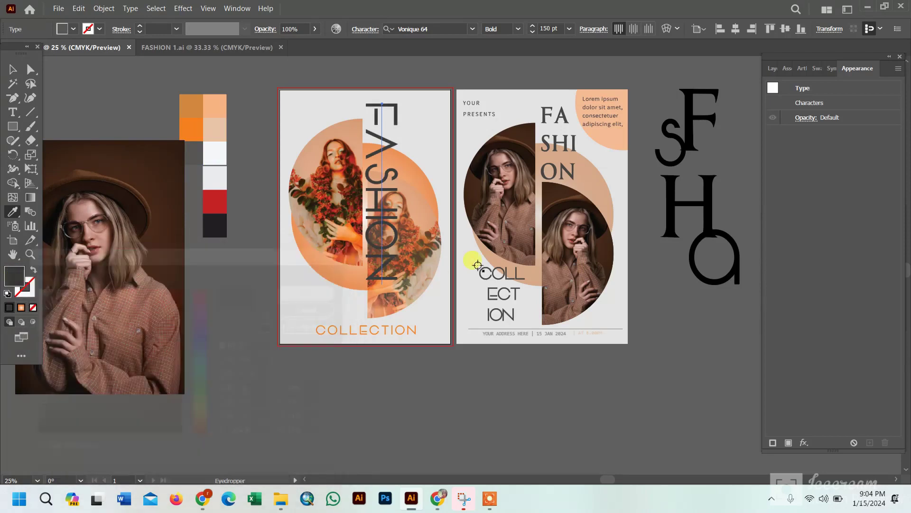
left_click(14, 70)
left_click(272, 86)
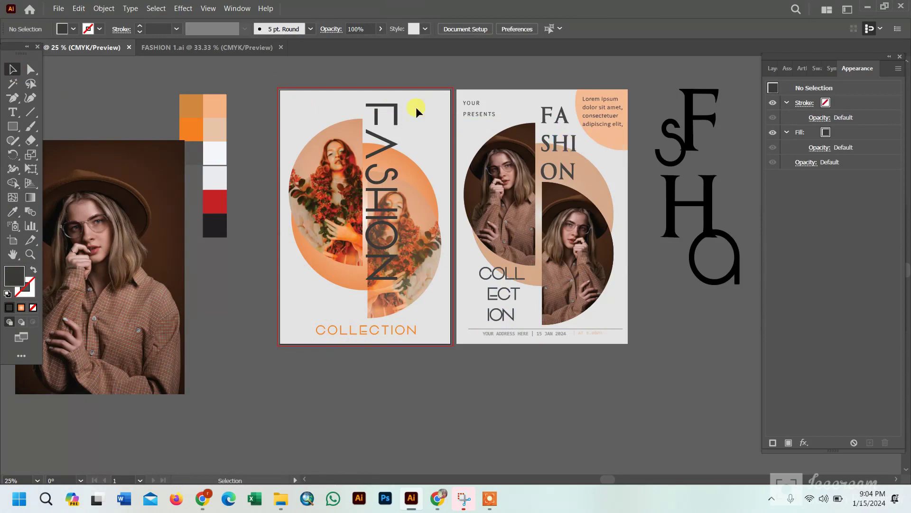
Shift COLLECTION a little further right along the poster's bottom.
left_click_drag(414, 333, 421, 336)
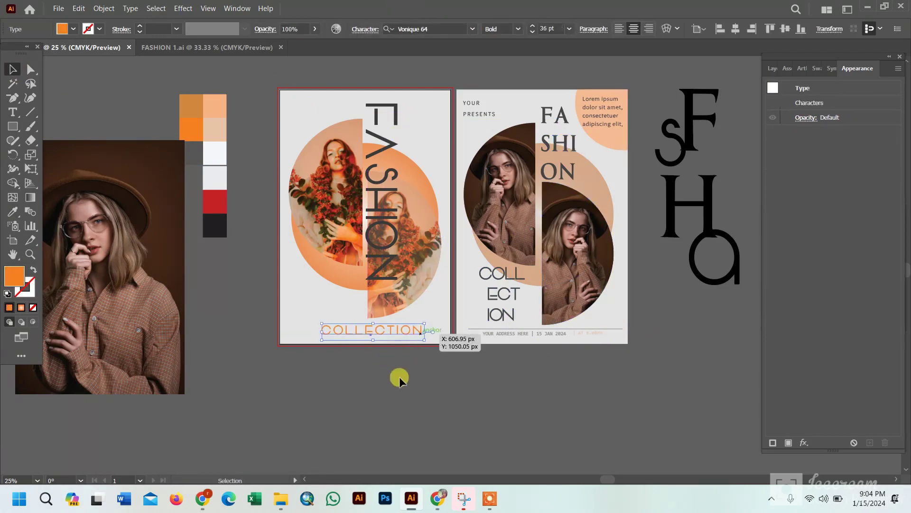
left_click(330, 75)
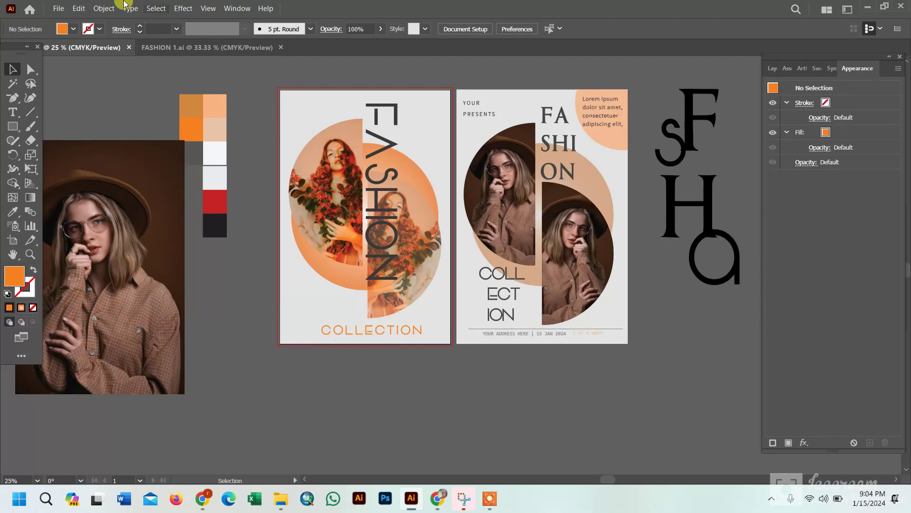
left_click(105, 8)
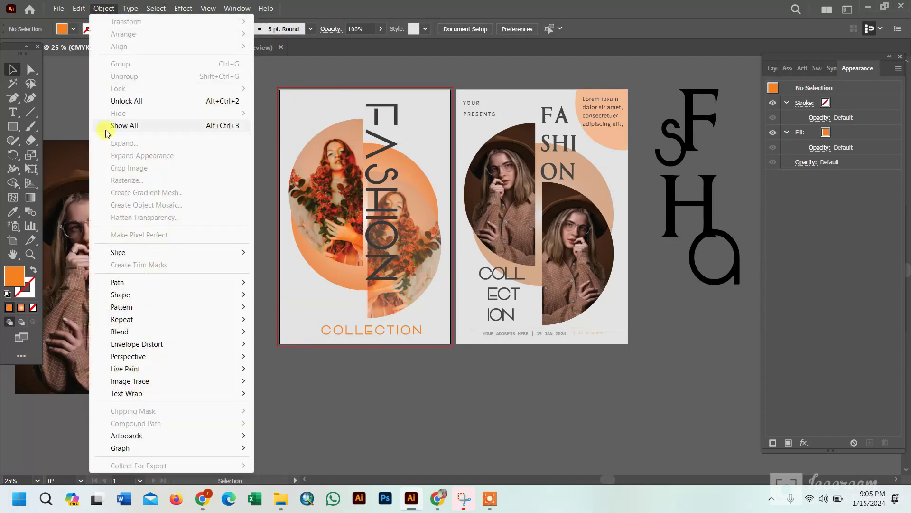
Unlock all objects and apply a Canvas Texturizer effect to the background.
left_click(116, 96)
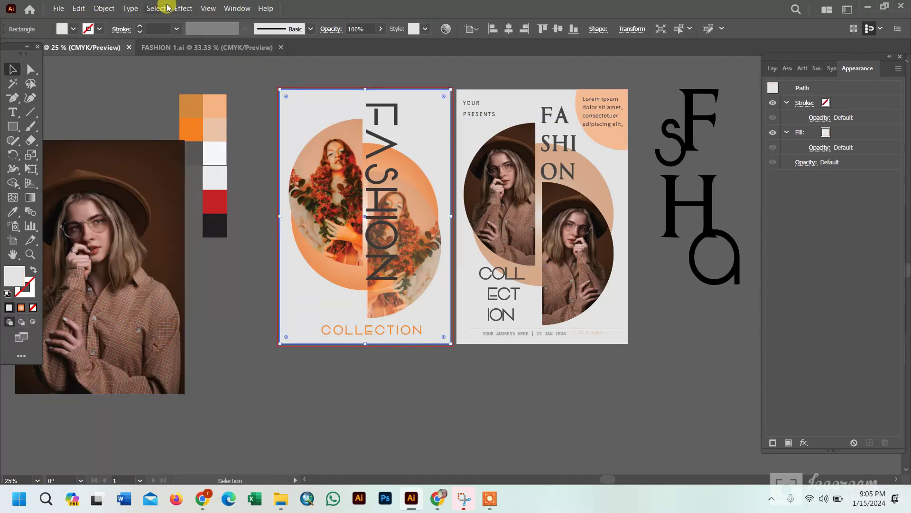
left_click(183, 8)
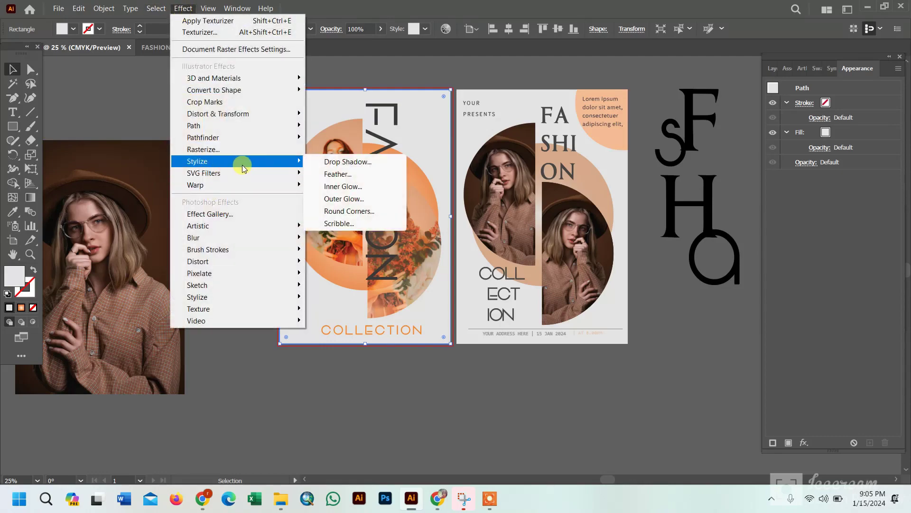
key("Escape")
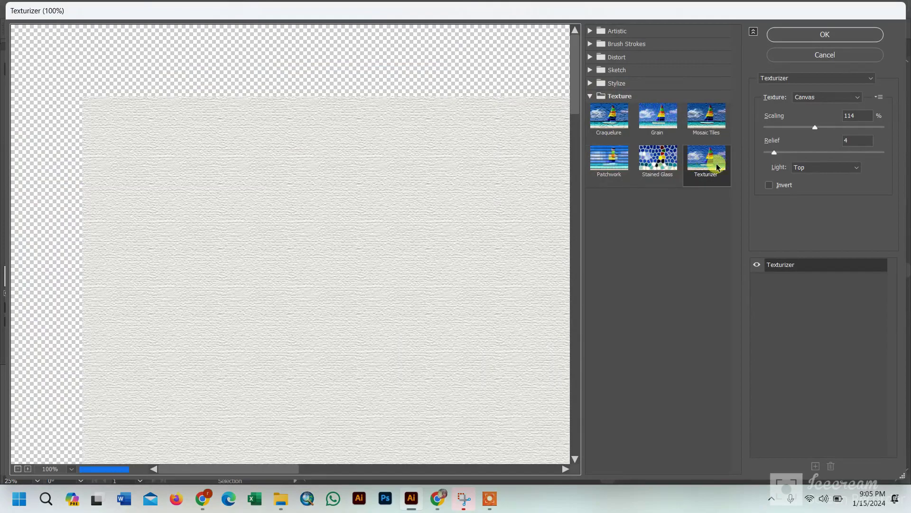
left_click(829, 31)
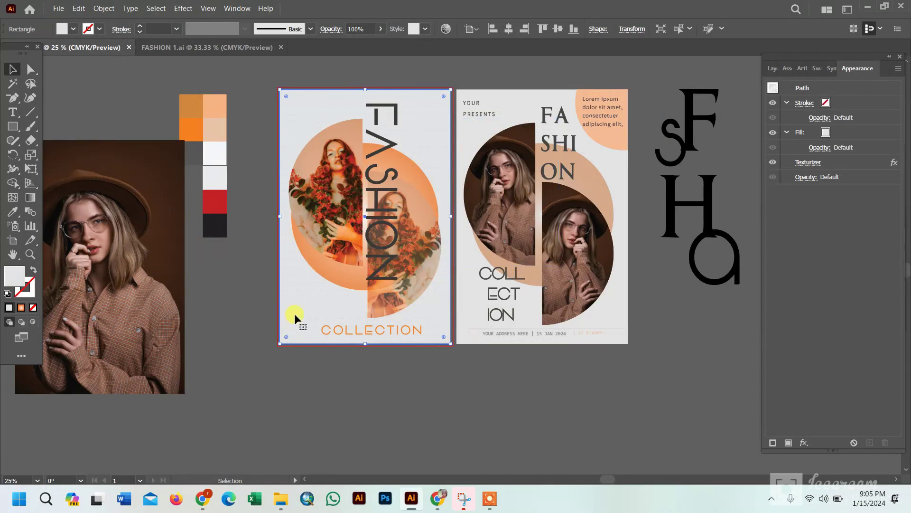
Try an orange background with the eyedropper, then return it to white.
key("i")
left_click(194, 113)
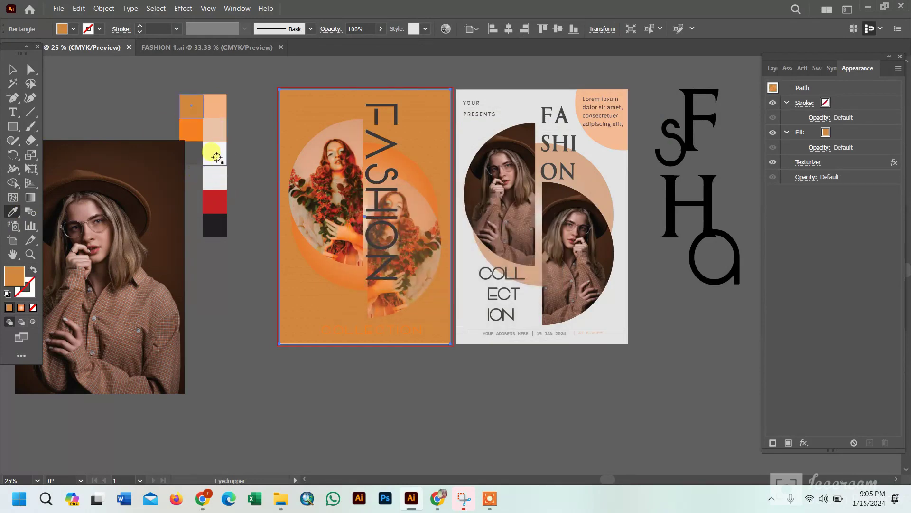
left_click(217, 156)
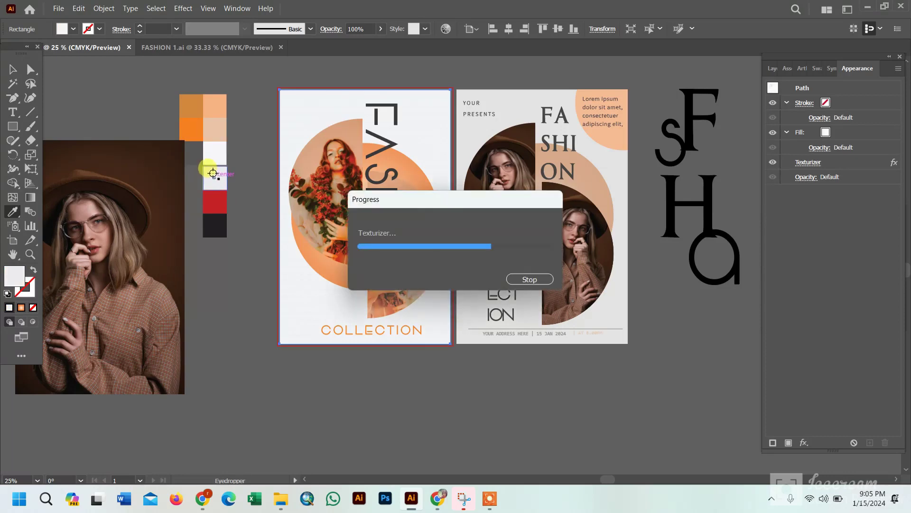
left_click(15, 71)
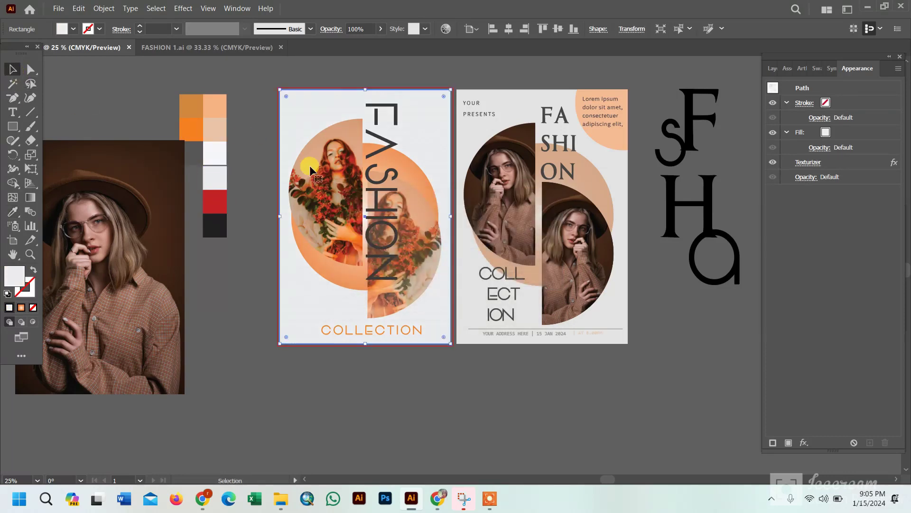
left_click(406, 224)
Keep the left photo at 100% opacity and nudge the right half-circle photo right.
scroll(406, 224, "up", 2)
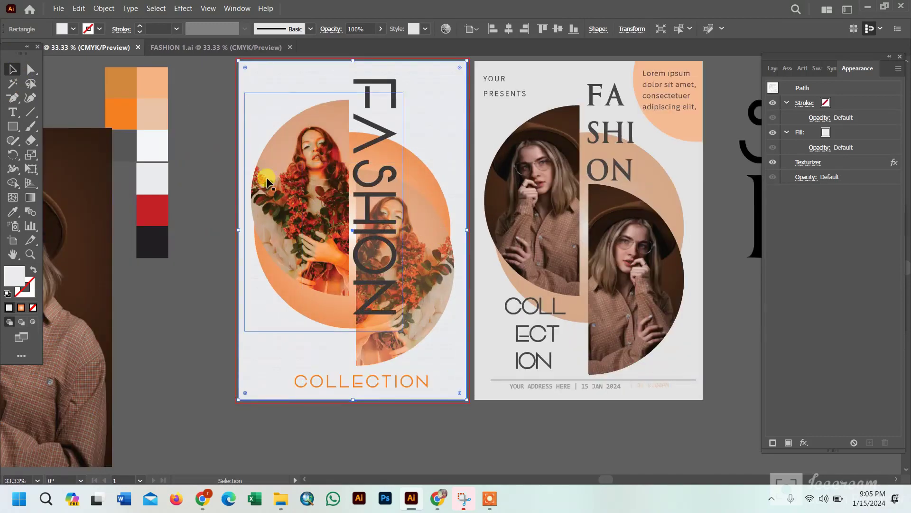
key("ctrl+shift+a")
left_click(335, 106)
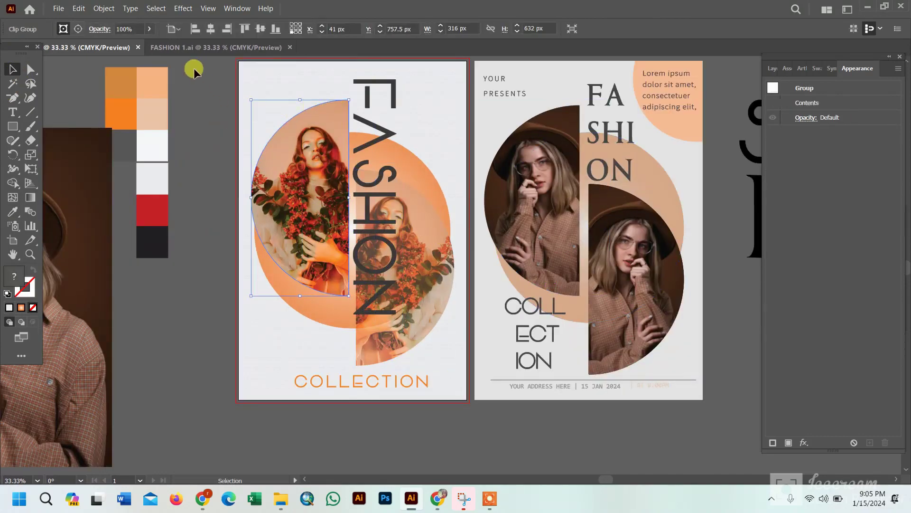
left_click(149, 29)
mouse_move(143, 43)
left_mouse_down()
mouse_move(133, 44)
mouse_move(147, 43)
left_mouse_up()
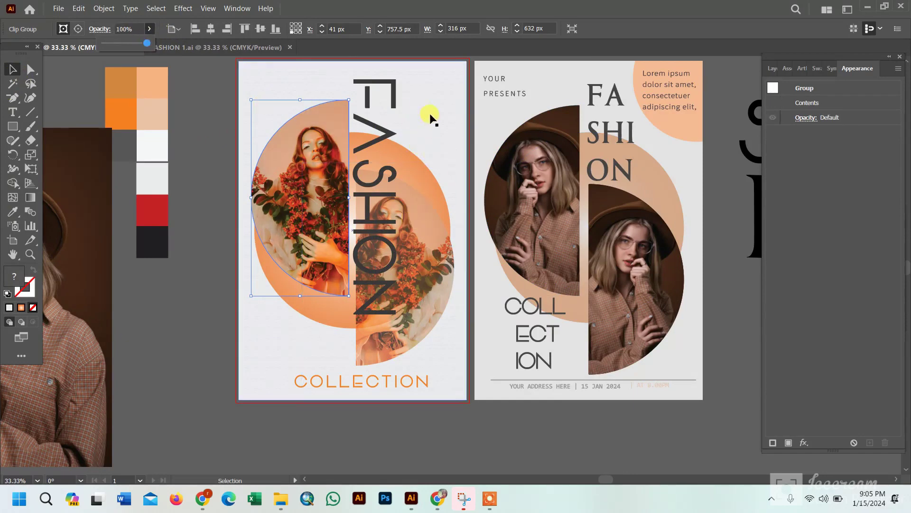
left_click(446, 232)
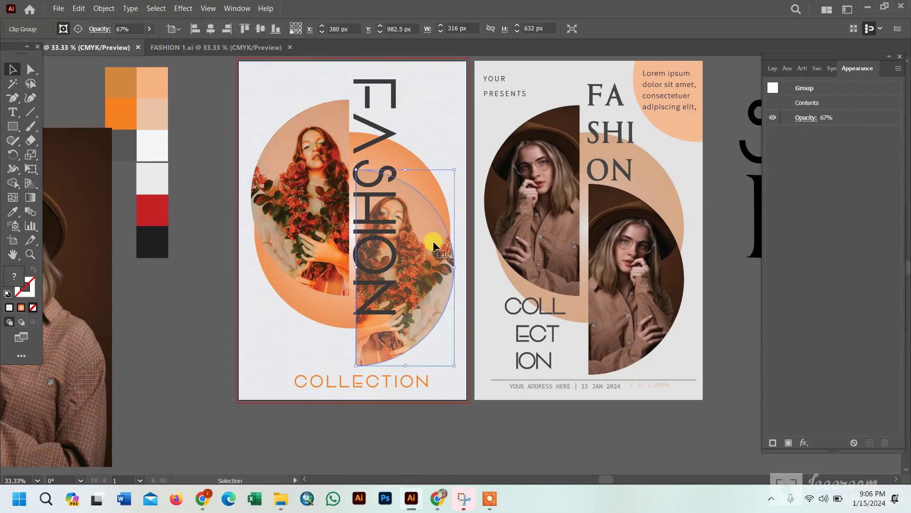
key("Right")
key("Right")
key("Right")
key("Right")
key("Right")
key("Right")
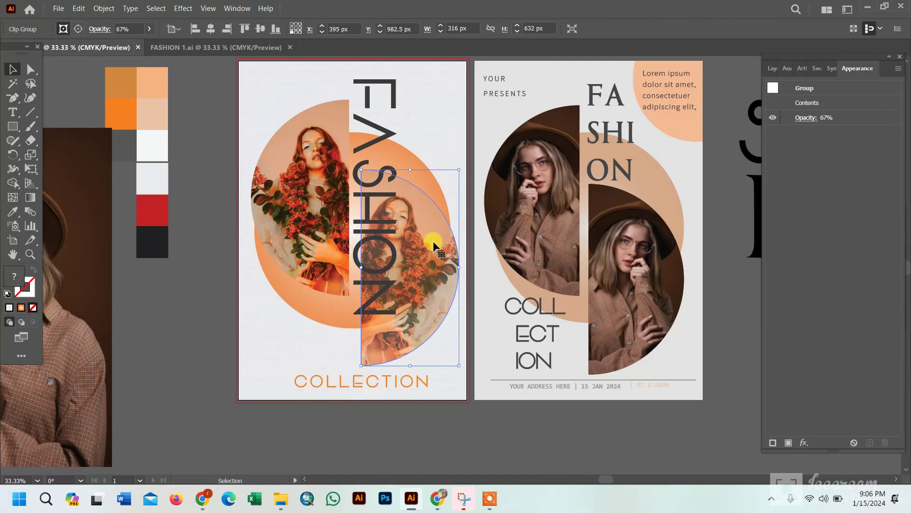
key("Right")
Move the right half-circle photo up and the left one slightly right.
left_click(303, 229)
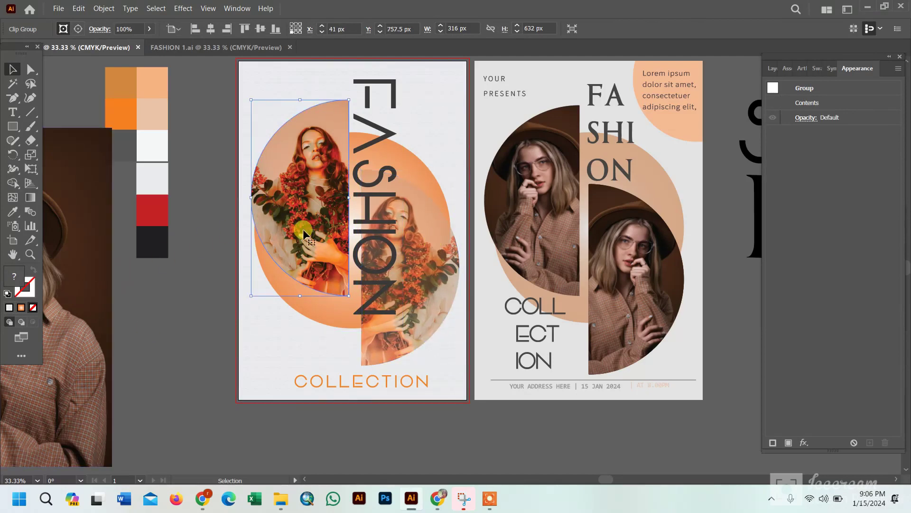
left_click_drag(357, 179, 354, 179)
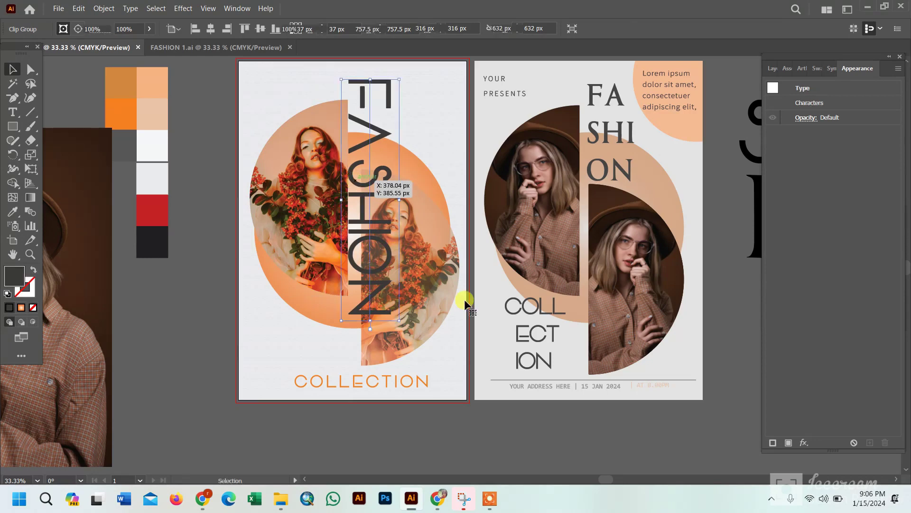
left_click_drag(440, 295, 444, 278)
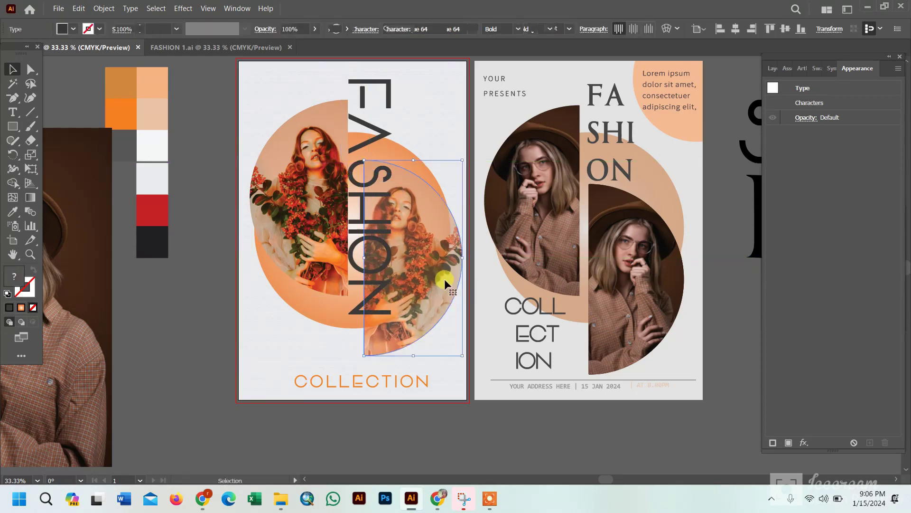
left_click(313, 337)
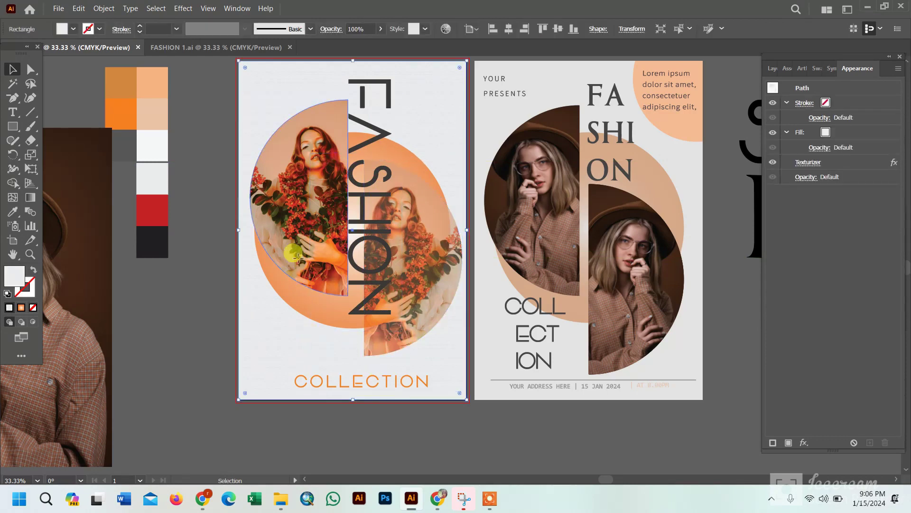
left_click_drag(298, 257, 293, 243)
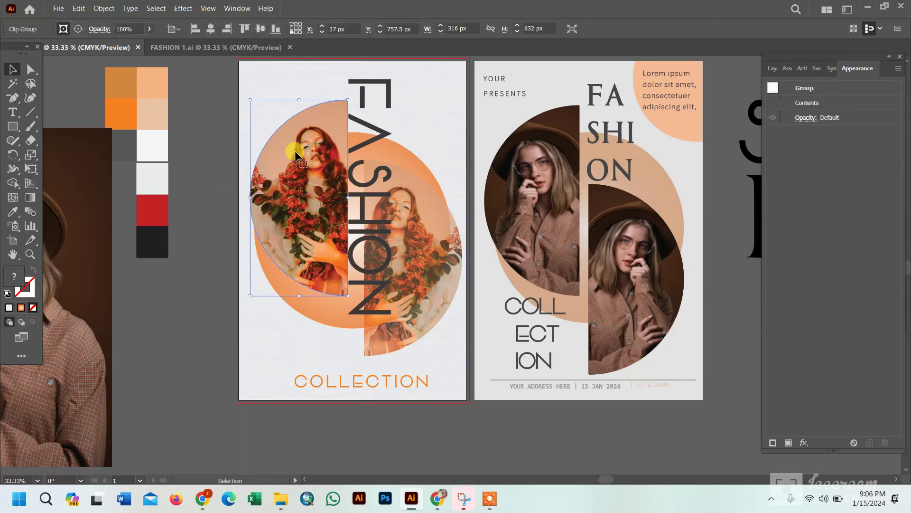
left_click(223, 83)
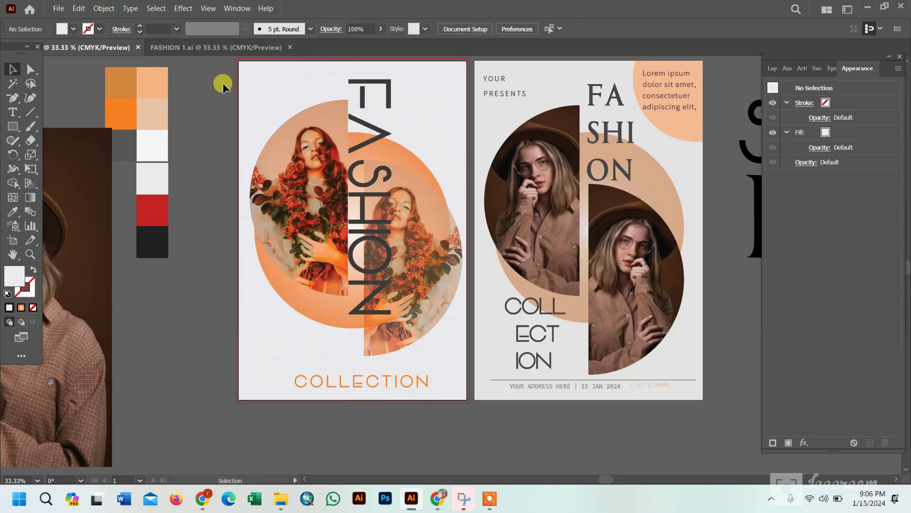
left_click(274, 85)
left_click(78, 9)
left_click(93, 61)
left_click(76, 8)
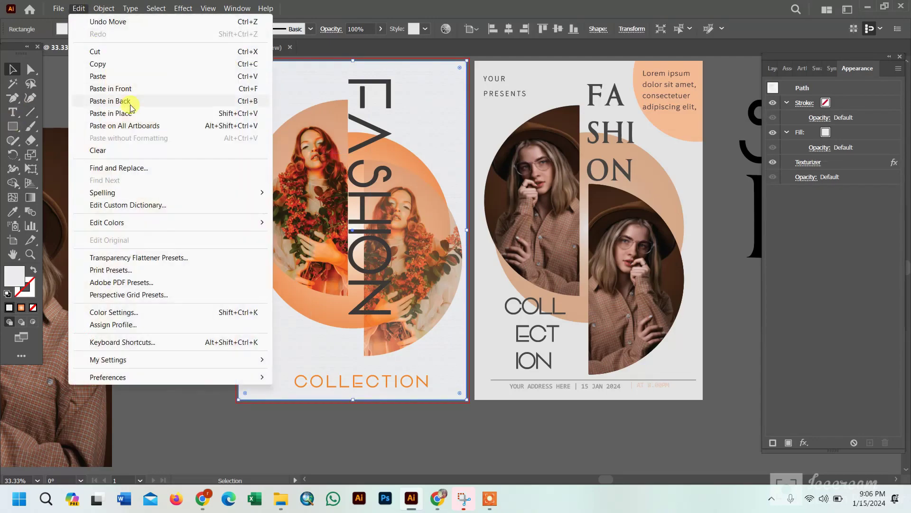
left_click(127, 88)
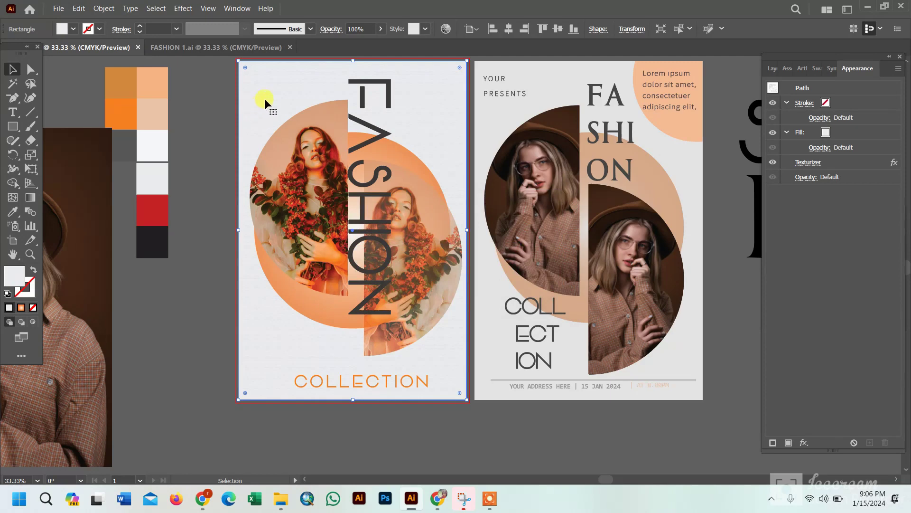
left_click_drag(264, 100, 261, 114)
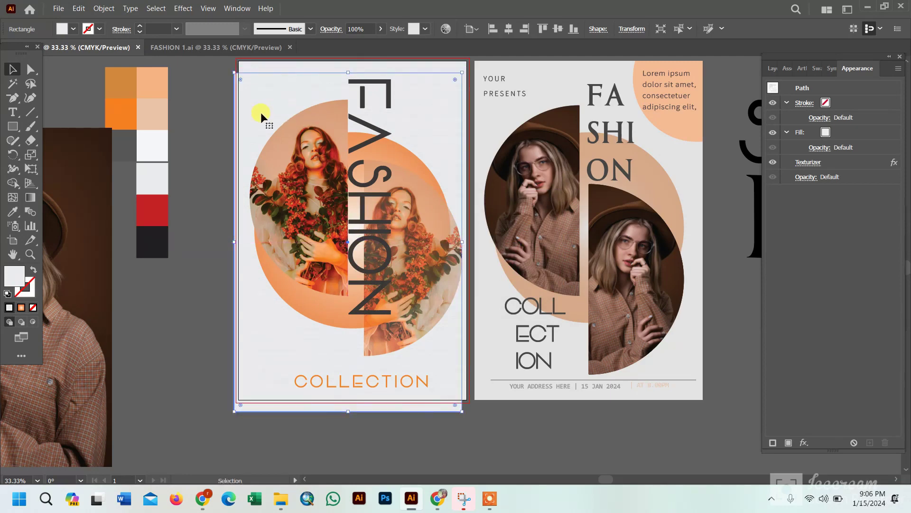
key("a")
key("ctrl+z")
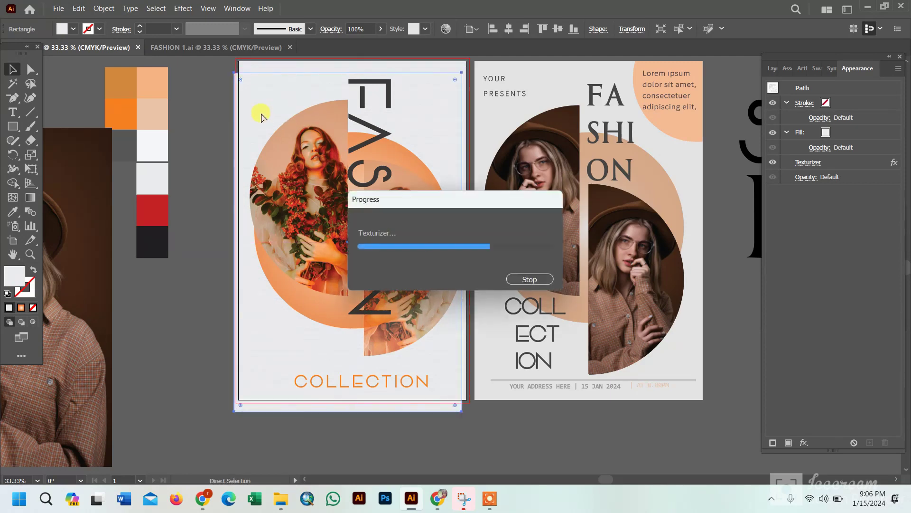
key("v")
left_click(13, 211)
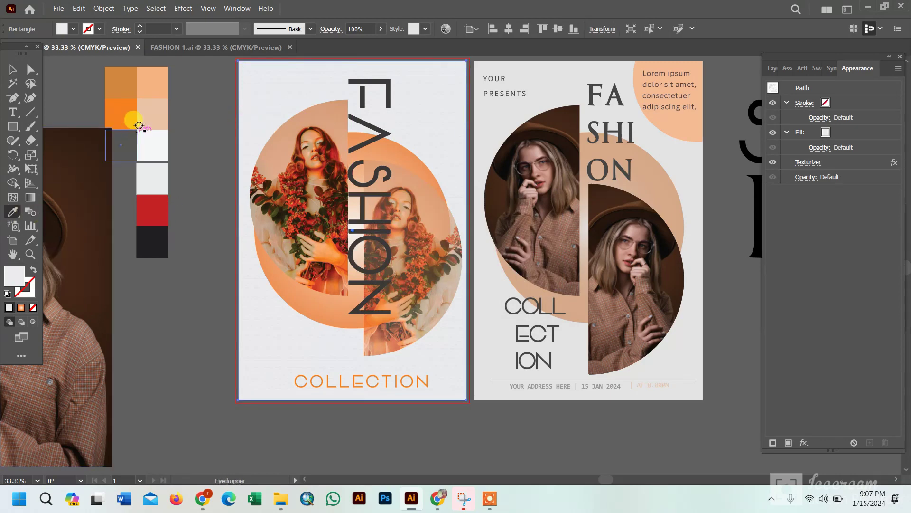
left_click(154, 97)
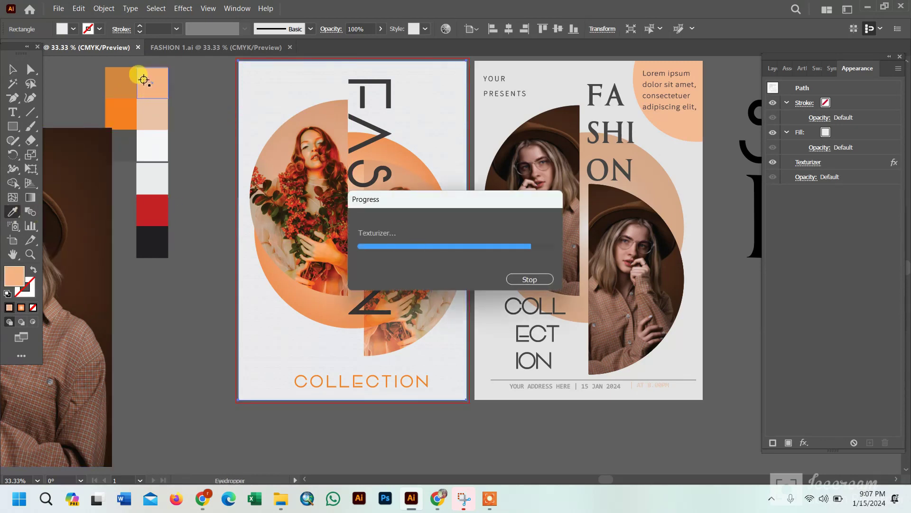
left_click(332, 29)
left_click(245, 47)
key("Escape")
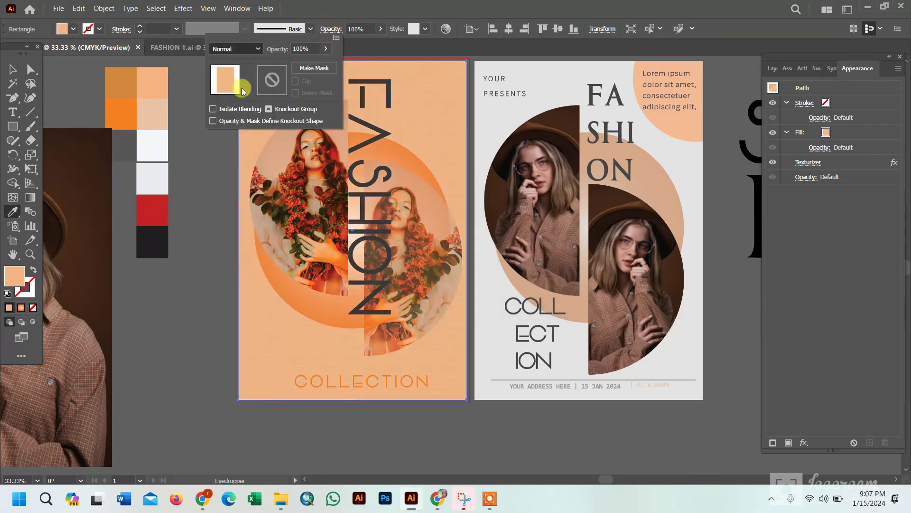
scroll(235, 48, "down", 2)
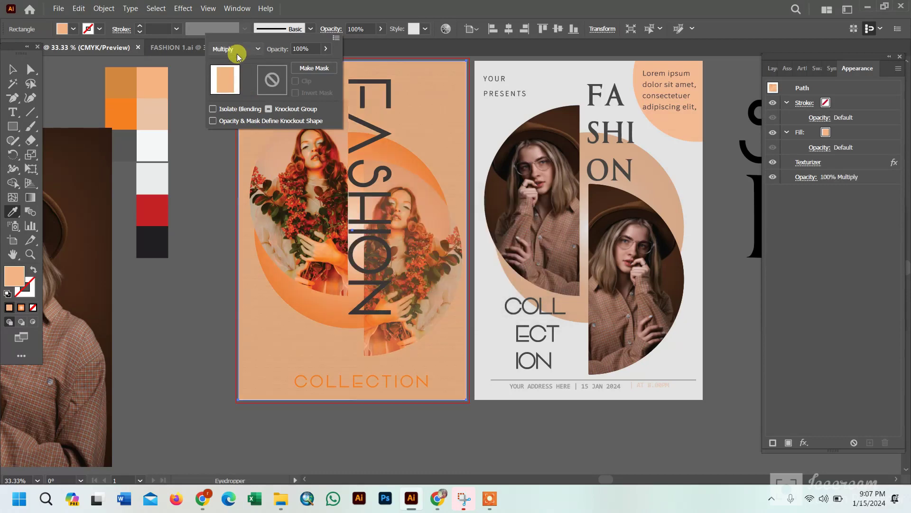
left_click(235, 49)
key("Escape")
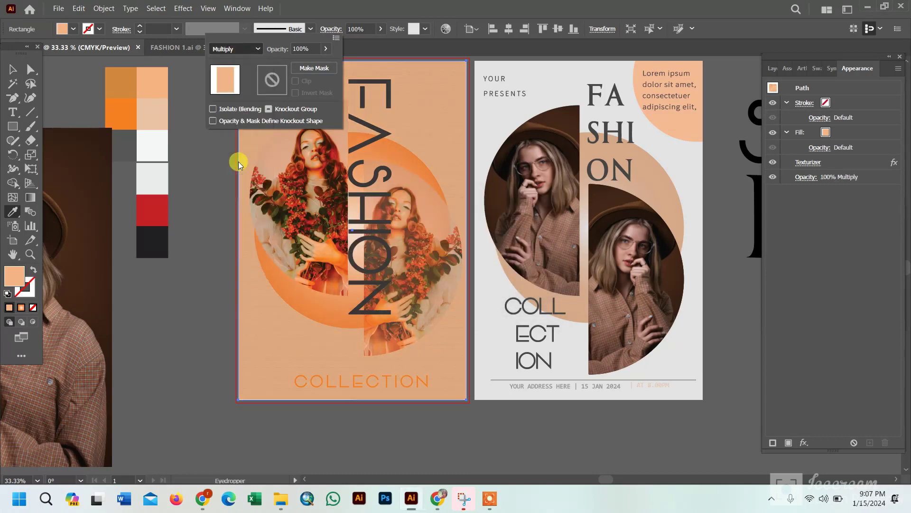
key("Down")
key("Down")
key("Down")
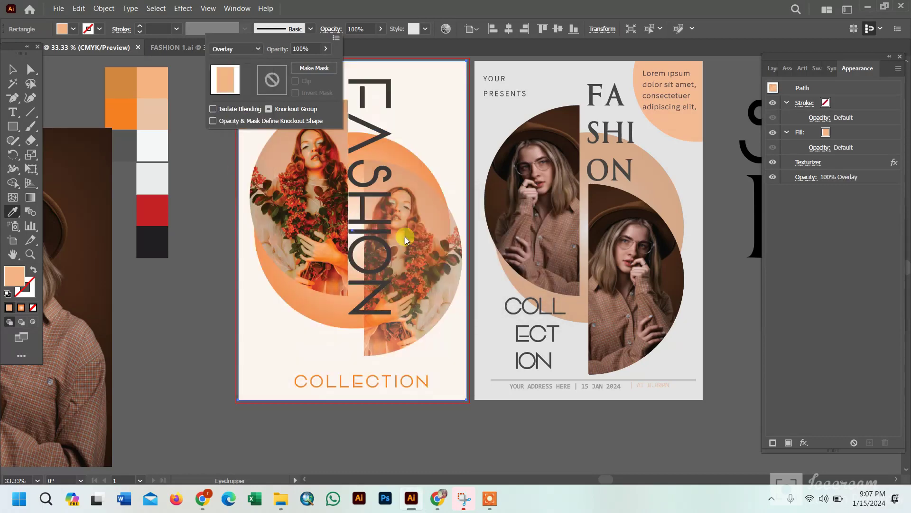
key("Escape")
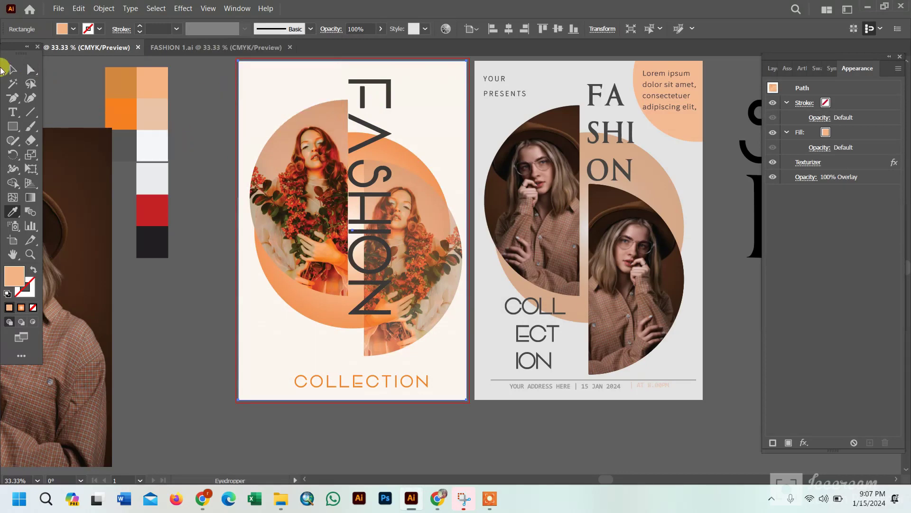
left_click(12, 69)
left_click_drag(282, 70, 230, 113)
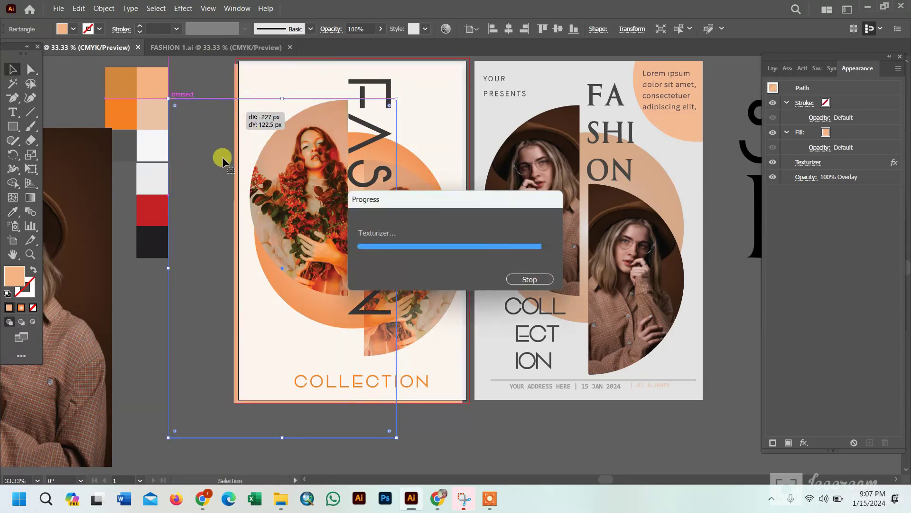
key("Delete")
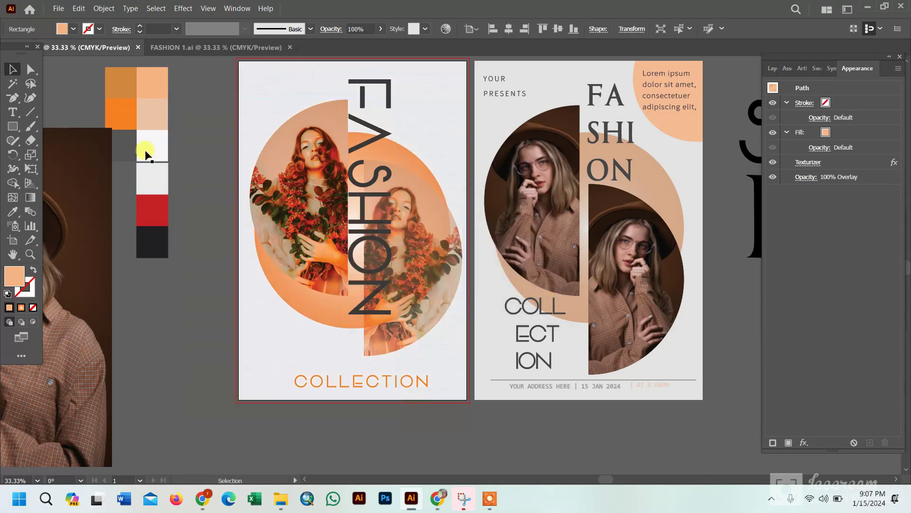
Draw a 736 × 1093 px rectangle centred on the artboard.
left_click(12, 126)
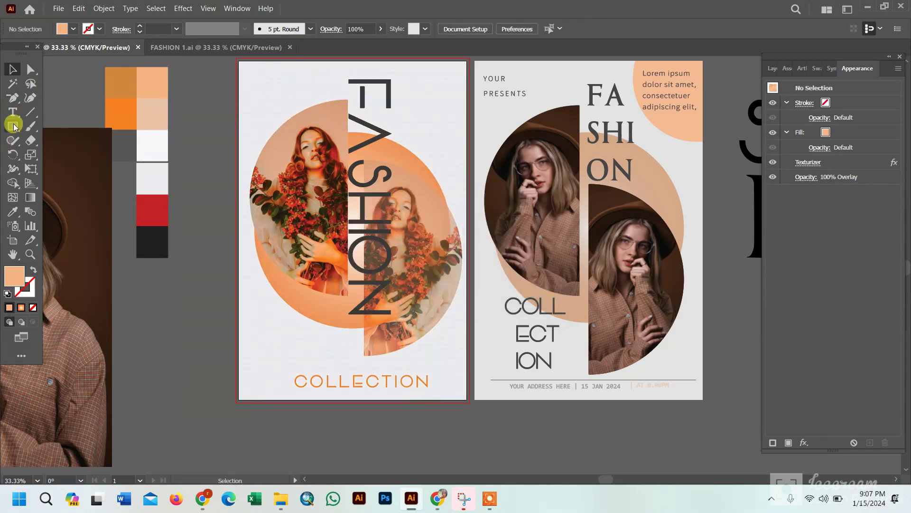
left_click(221, 114)
left_click(415, 224)
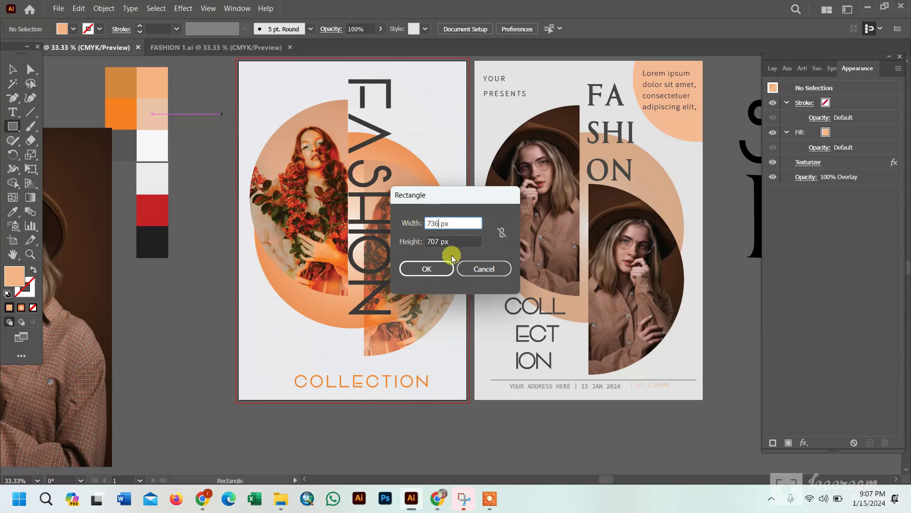
left_click(417, 242)
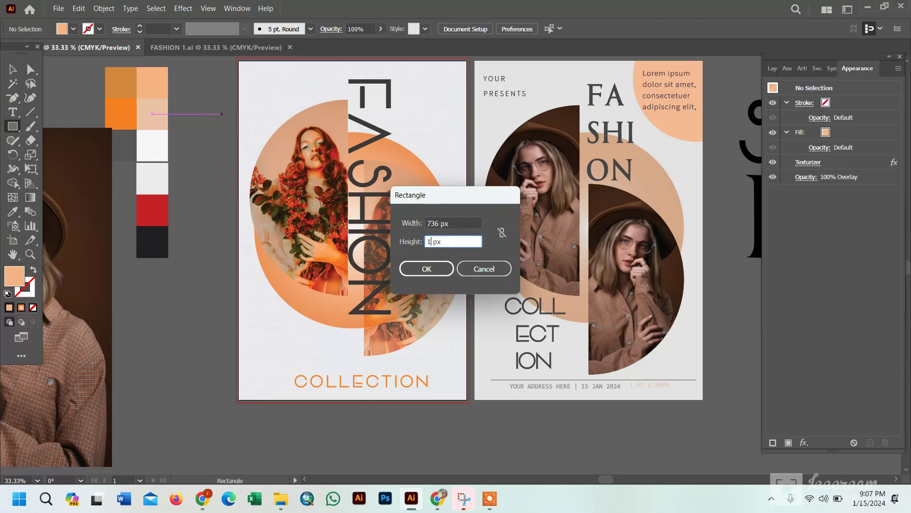
key("Return")
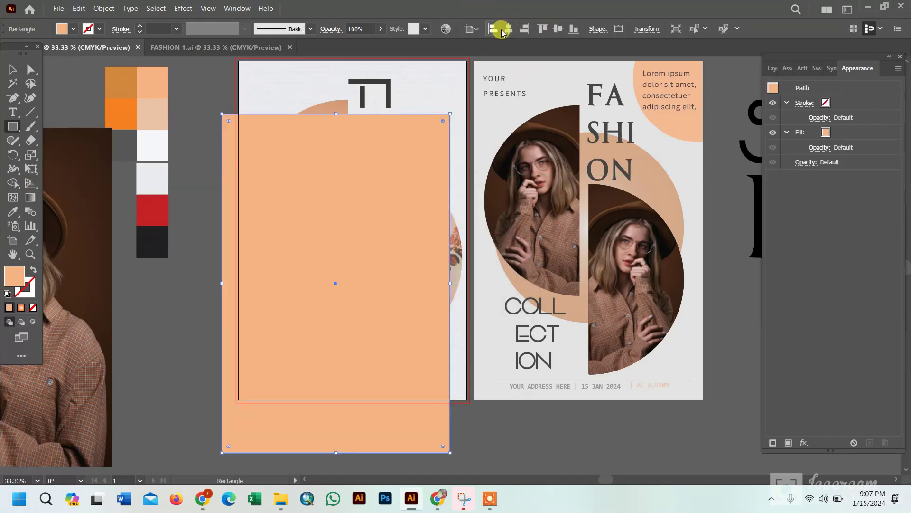
left_click(501, 32)
left_click(557, 29)
Fill the rectangle red and try Multiply, Lighten and Screen blends, ending on Normal.
left_click(12, 211)
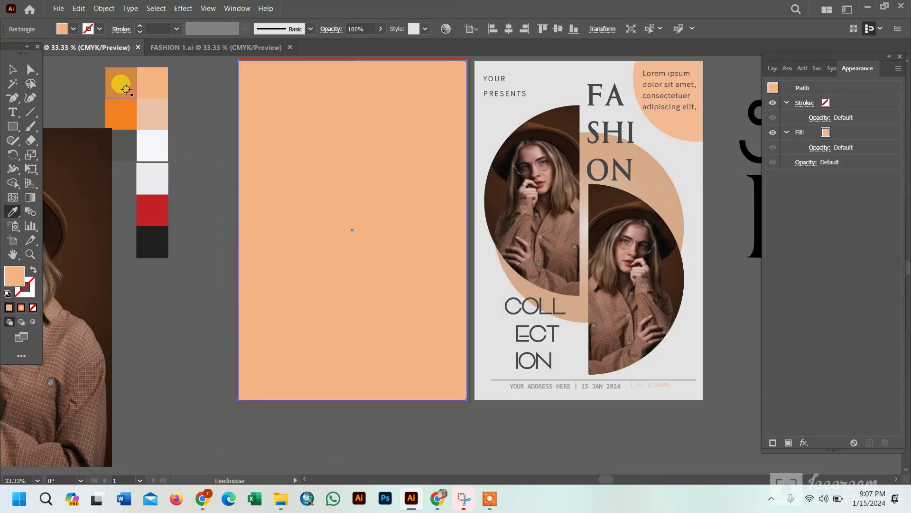
left_click(152, 209)
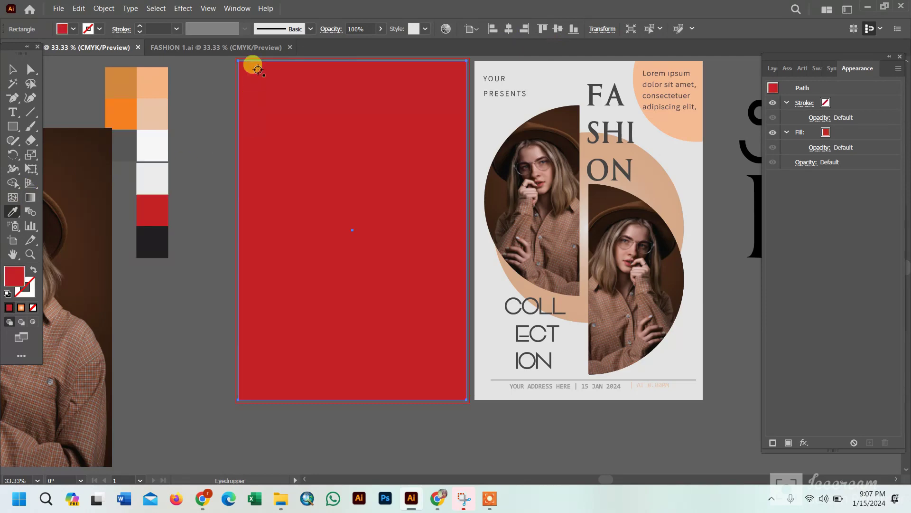
left_click(333, 29)
left_click(240, 49)
left_click(242, 88)
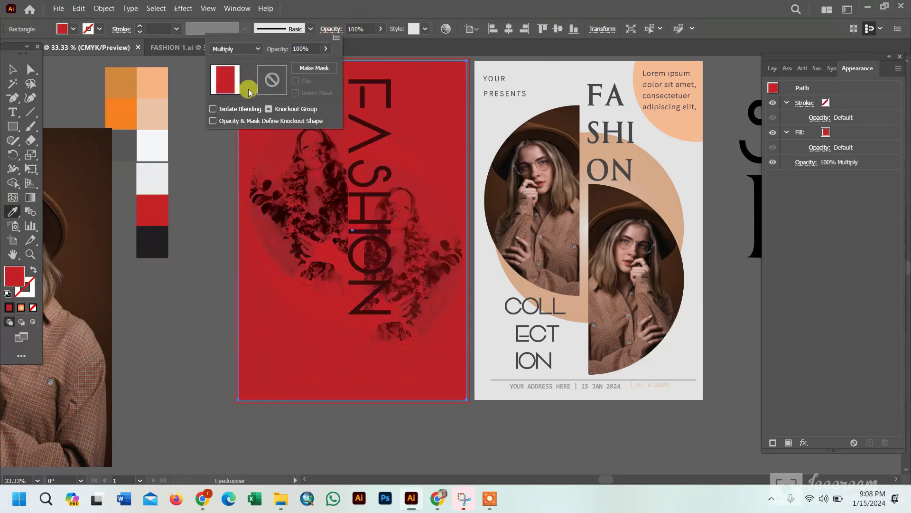
left_click(243, 49)
left_click(233, 120)
left_click(241, 49)
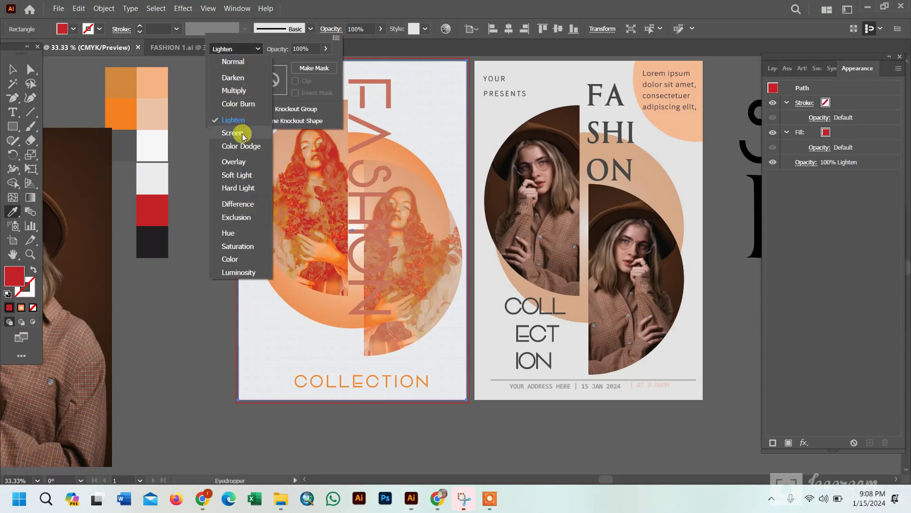
left_click(243, 134)
left_click(237, 49)
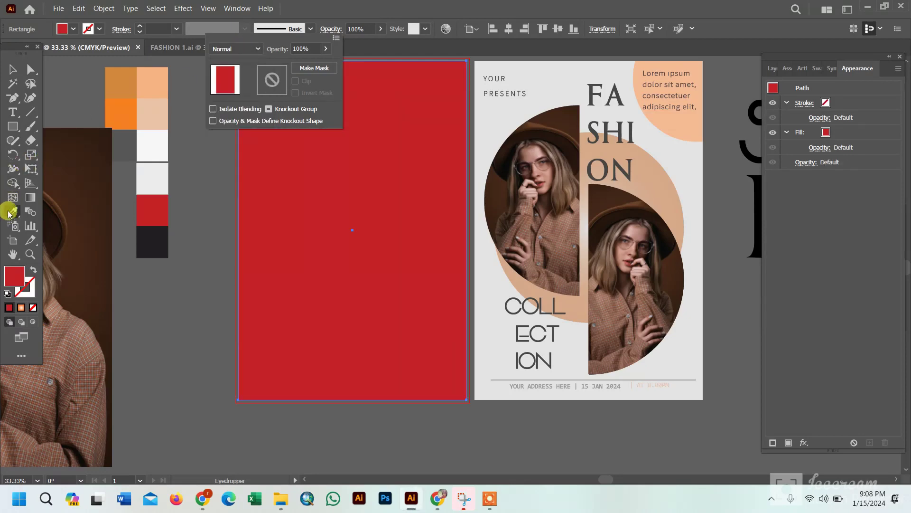
Fill the rectangle light peach with Multiply blending at 34% opacity.
left_click(120, 81)
left_click(161, 81)
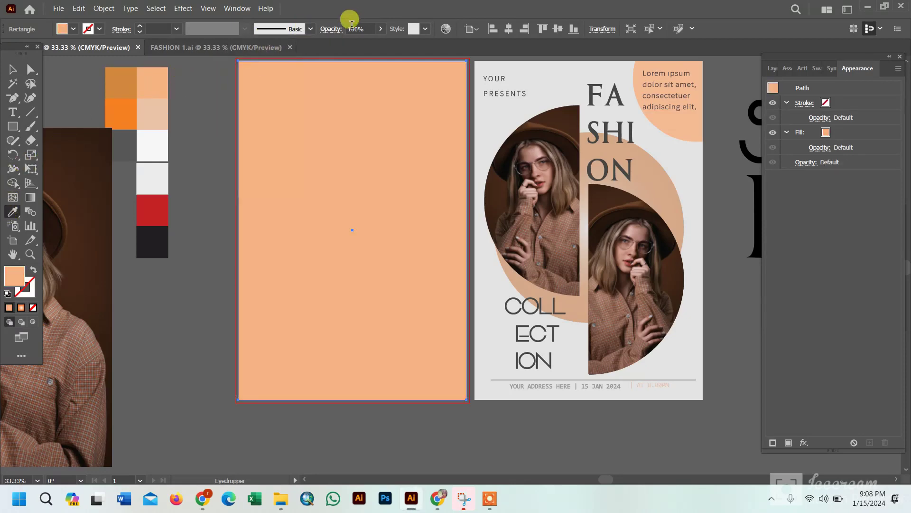
left_click(330, 29)
left_click(251, 49)
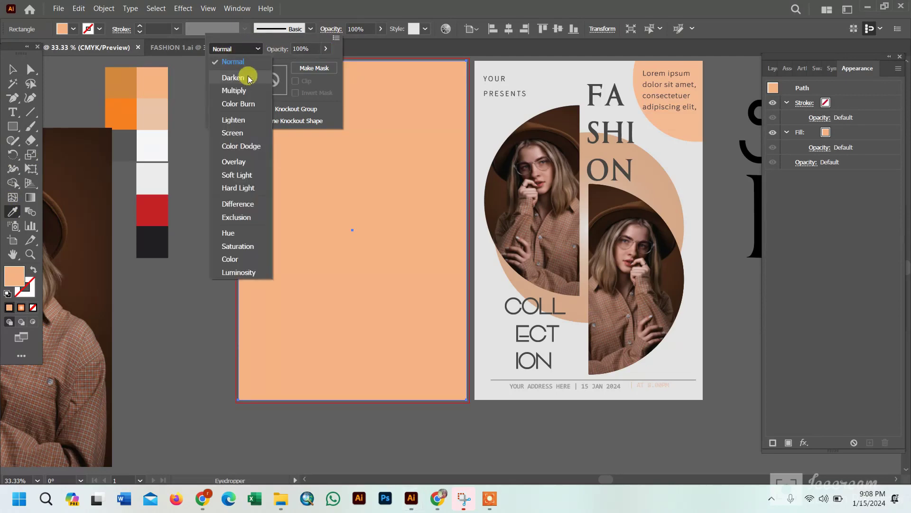
left_click(244, 91)
left_click(325, 49)
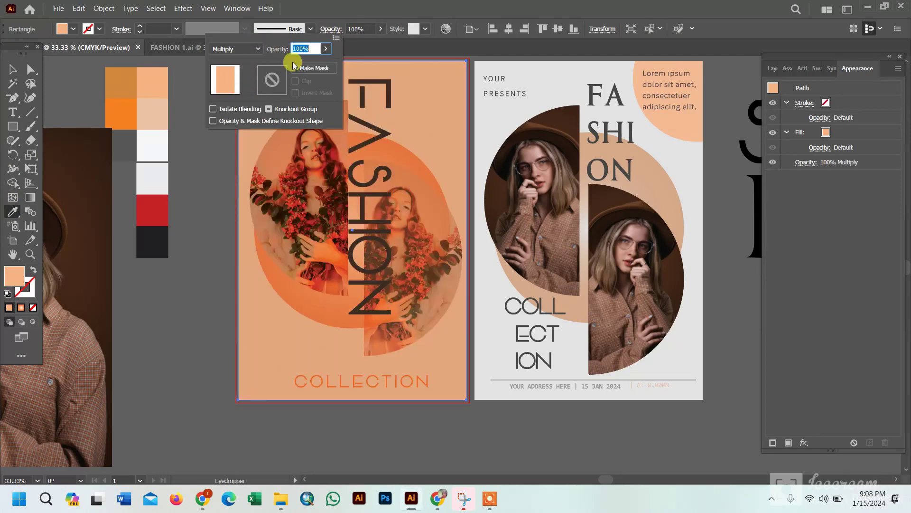
left_click_drag(324, 63, 294, 64)
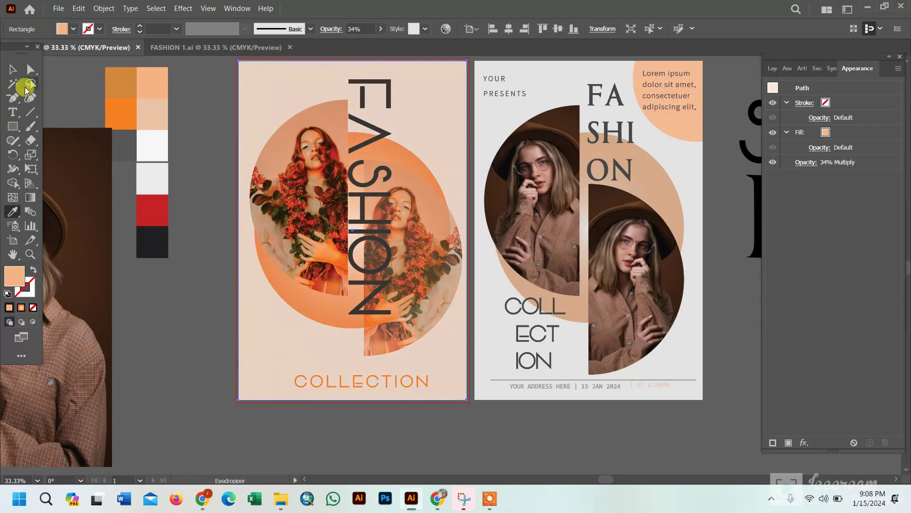
left_click(13, 69)
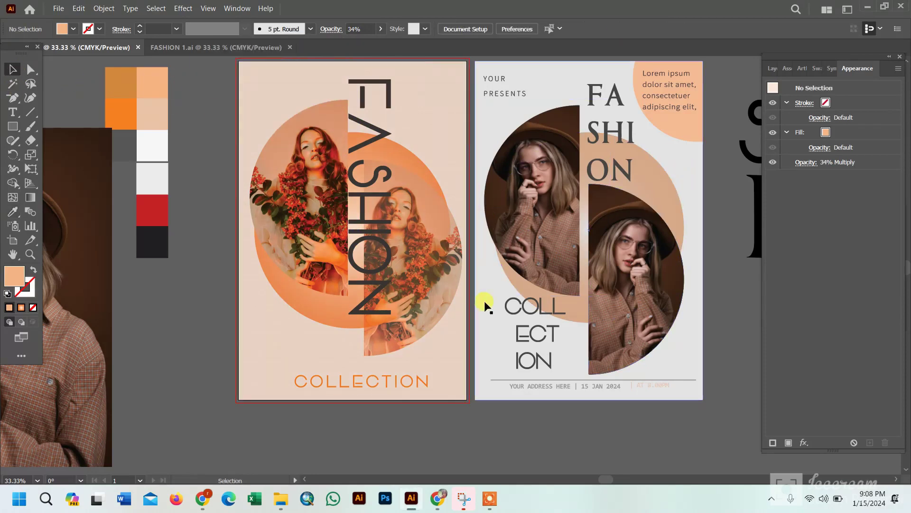
Move the right poster further right and reselect the peach overlay.
left_click_drag(489, 302, 576, 291)
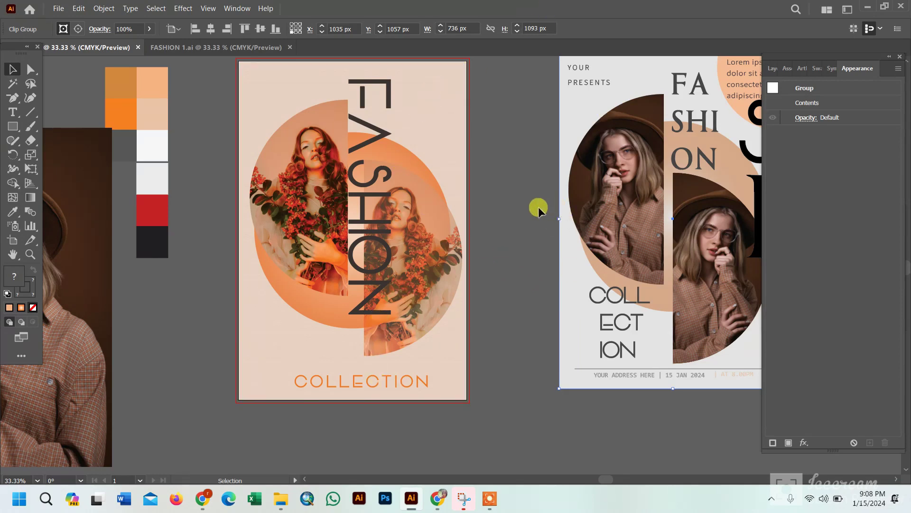
scroll(471, 135, "up", 1)
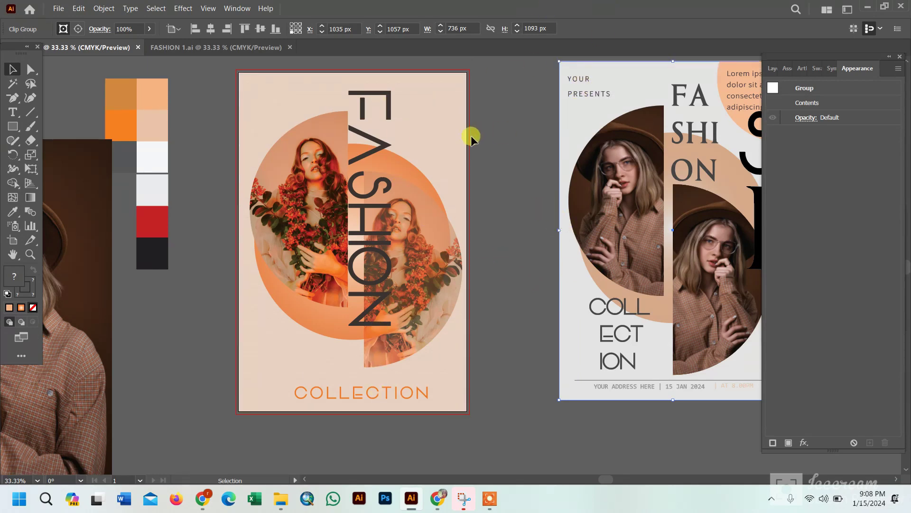
left_click(16, 114)
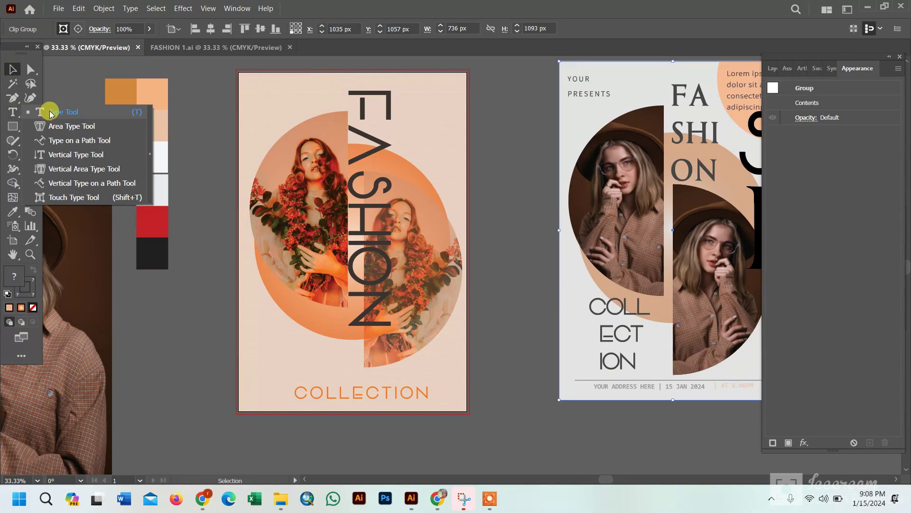
left_click(294, 109)
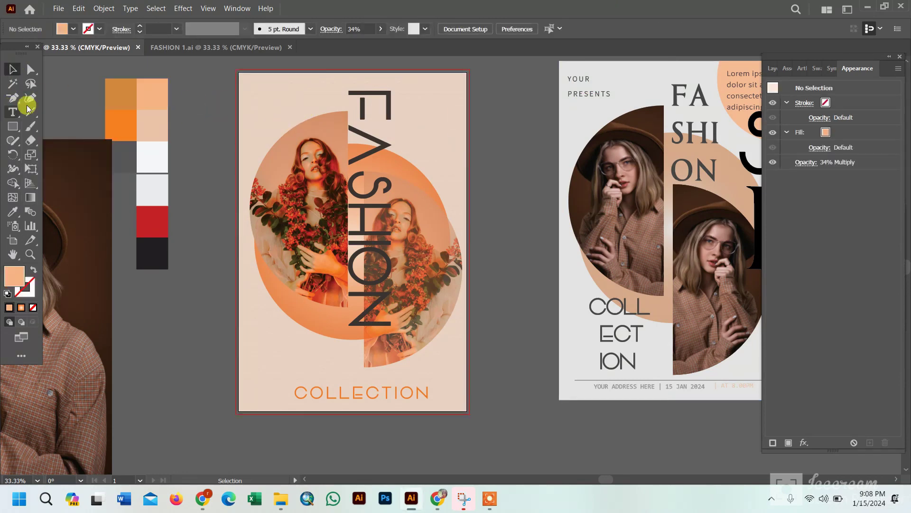
Move the peach overlay off the poster and paste YOUR PRESENTS as text at top-left.
left_click(198, 100)
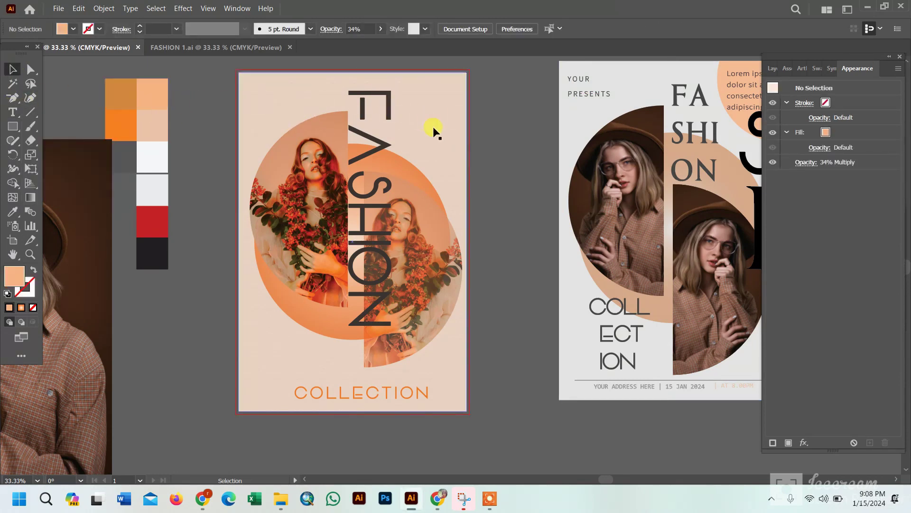
left_click_drag(433, 125, 166, 151)
left_click(13, 112)
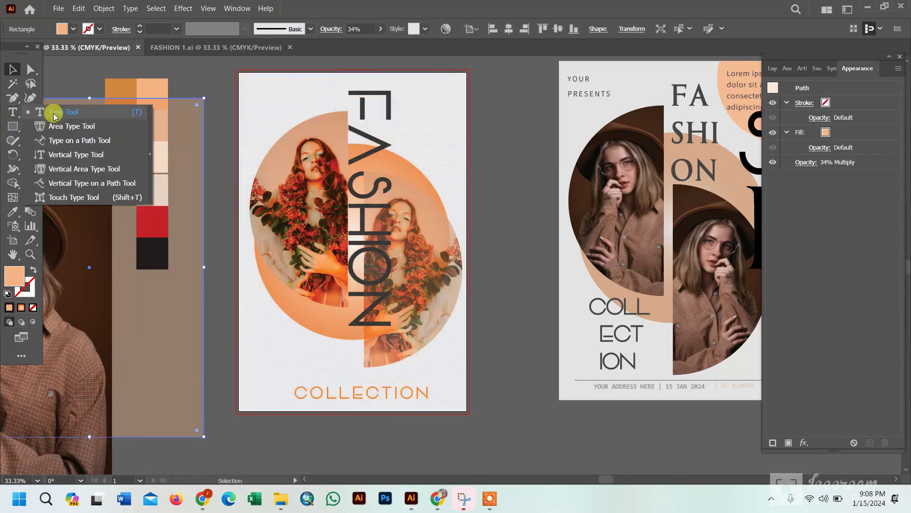
left_click(257, 94)
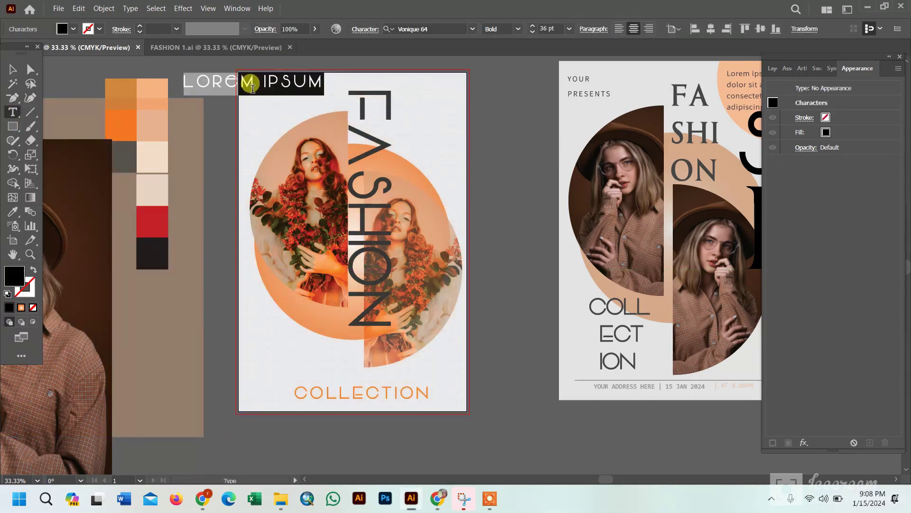
key("ctrl+v")
key("Escape")
left_click(472, 29)
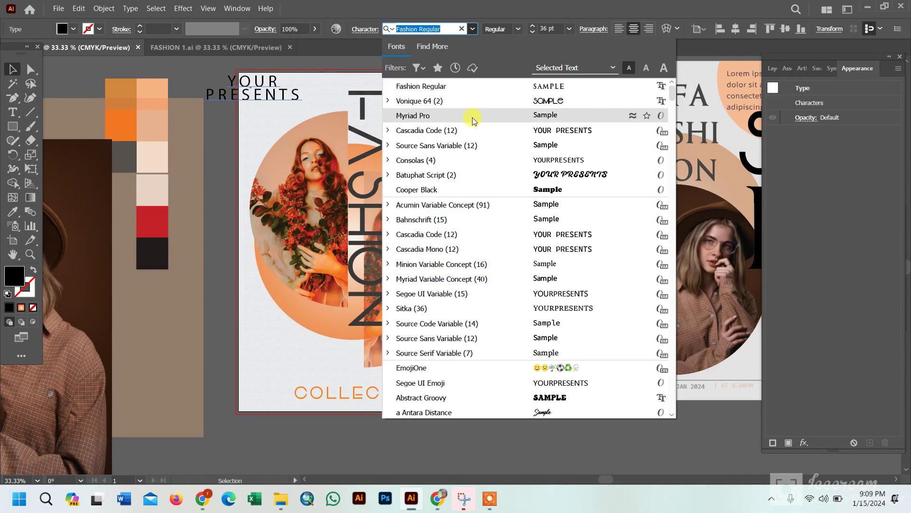
Set the heading to Myriad Pro, tracking 200, 21 pt.
left_click(472, 118)
left_click(365, 29)
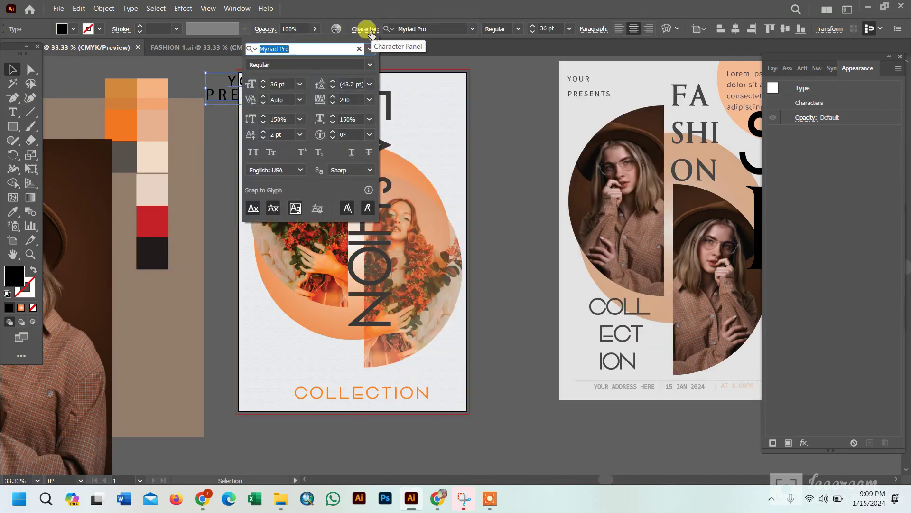
left_click(370, 101)
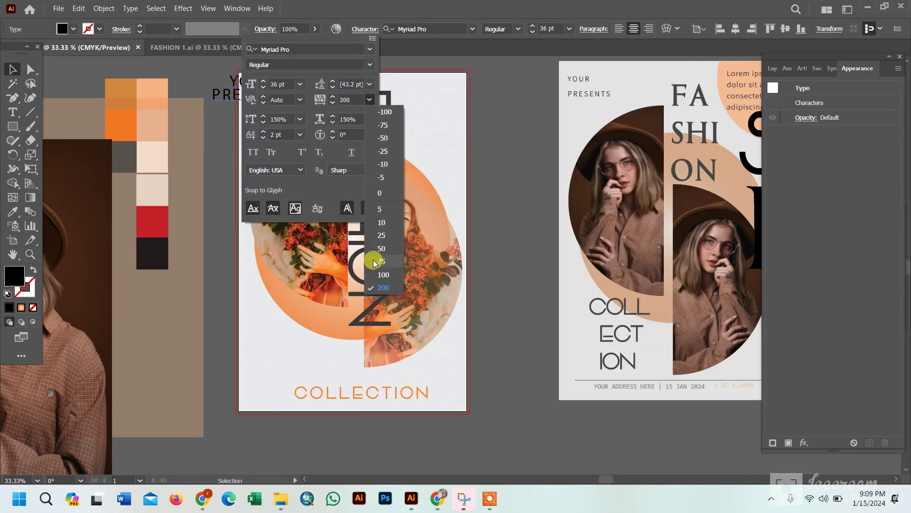
left_click(369, 287)
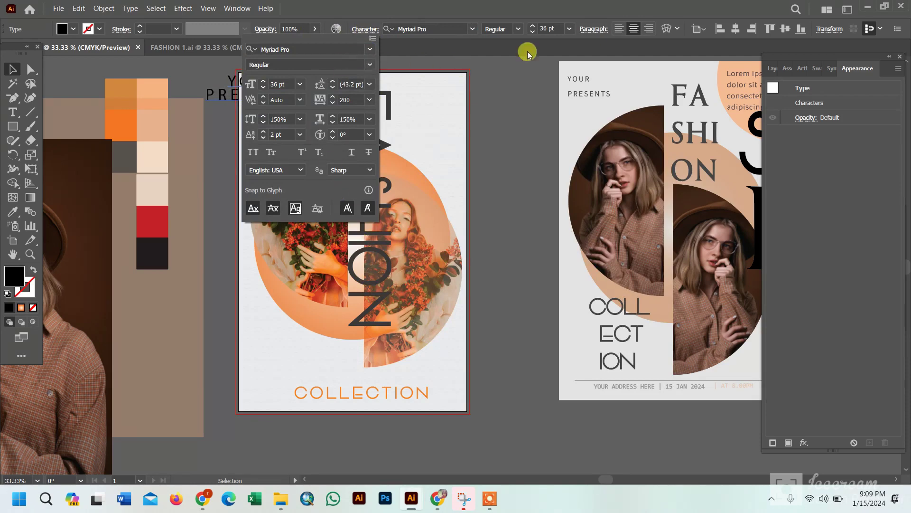
left_click(568, 29)
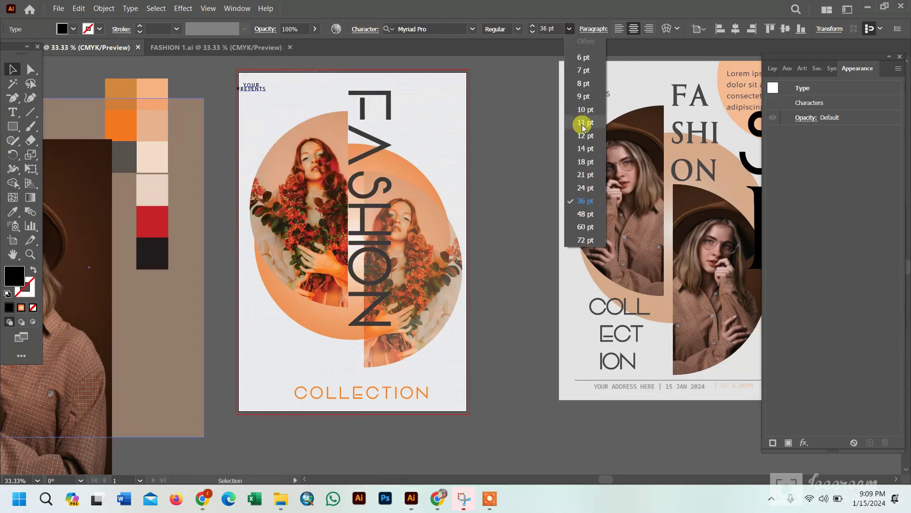
left_click(585, 175)
left_click(514, 27)
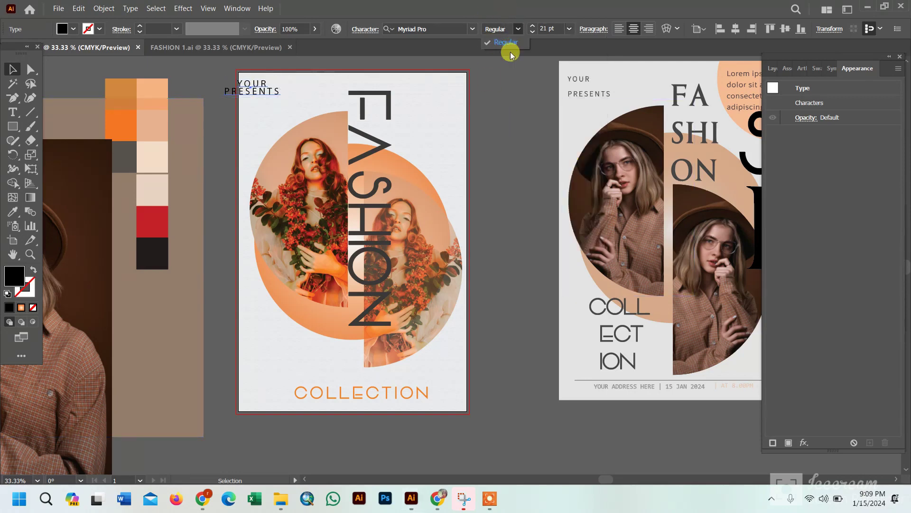
Position the heading at the poster's top-left and break it into YOUR / PRESENTS.
left_click_drag(256, 92, 275, 93)
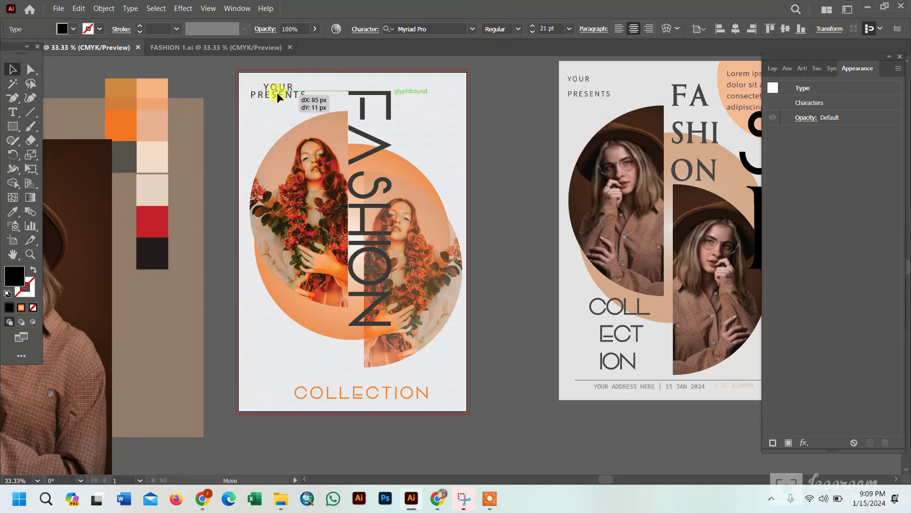
left_click_drag(274, 93, 464, 112)
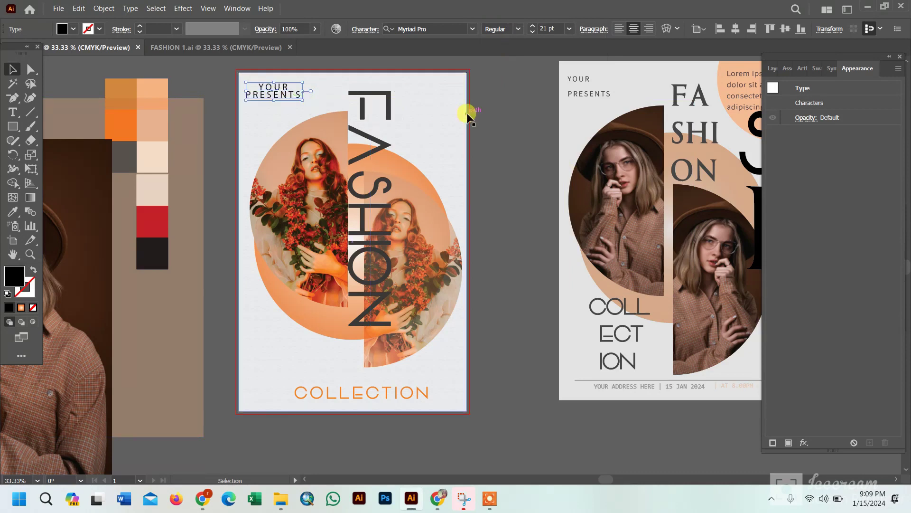
left_click(291, 90)
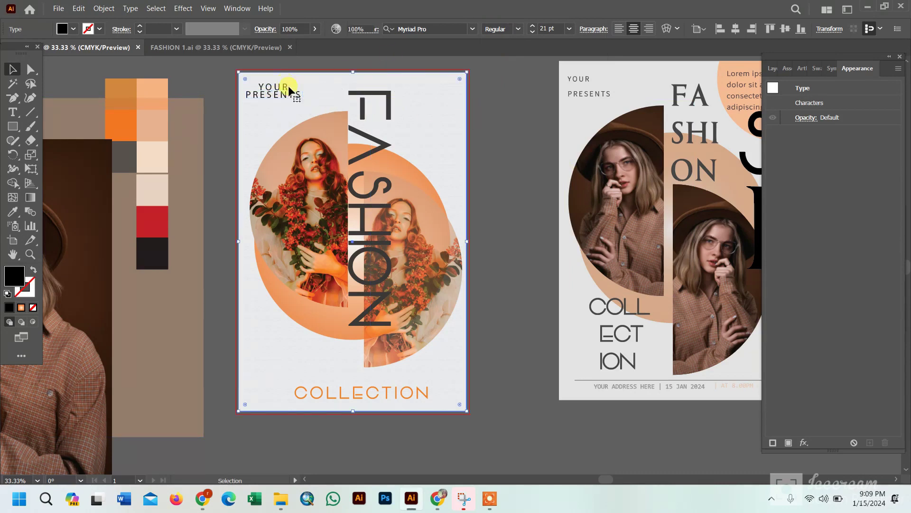
left_click(219, 85)
left_click(8, 111)
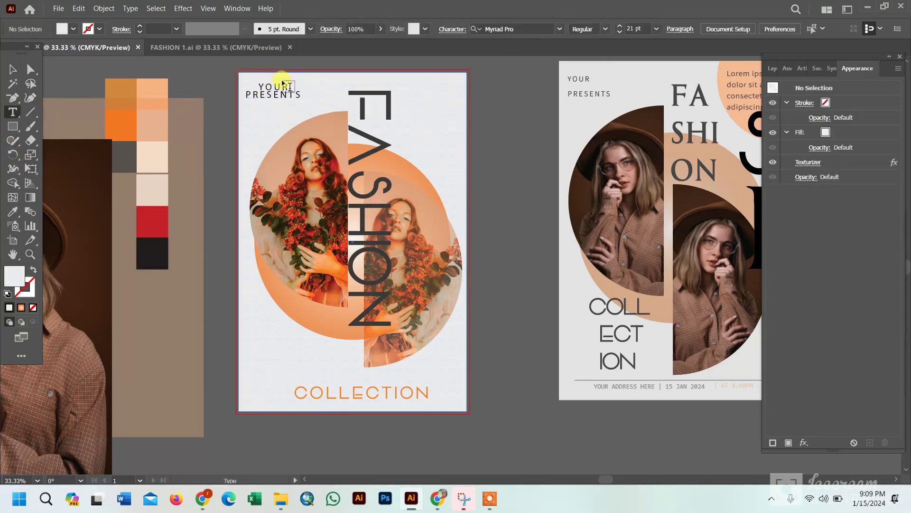
left_click(288, 86)
key("Return")
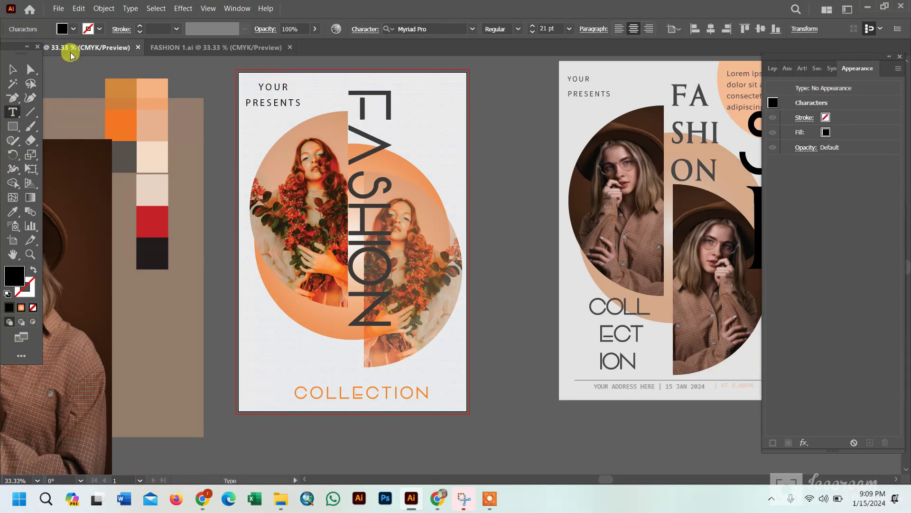
left_click(13, 70)
Resize the heading to 18 pt and convert it to outlines.
left_click(569, 29)
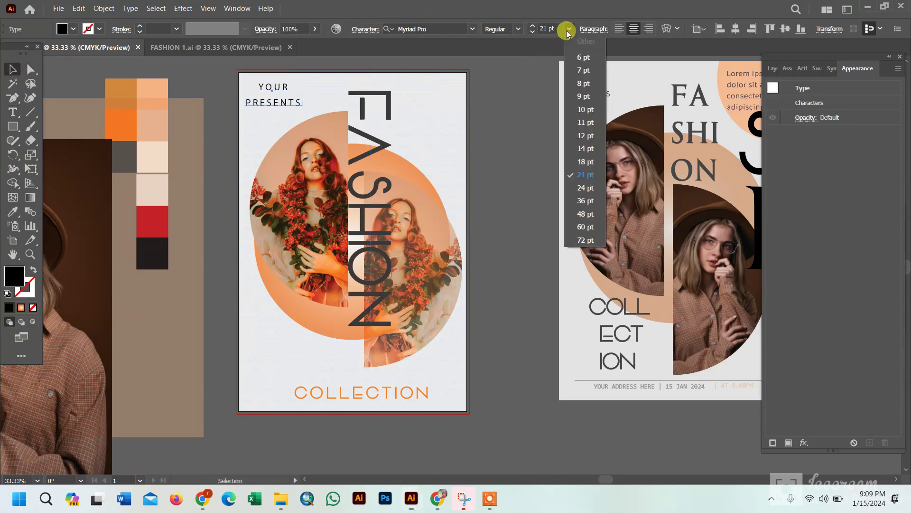
left_click(594, 156)
right_click(486, 112)
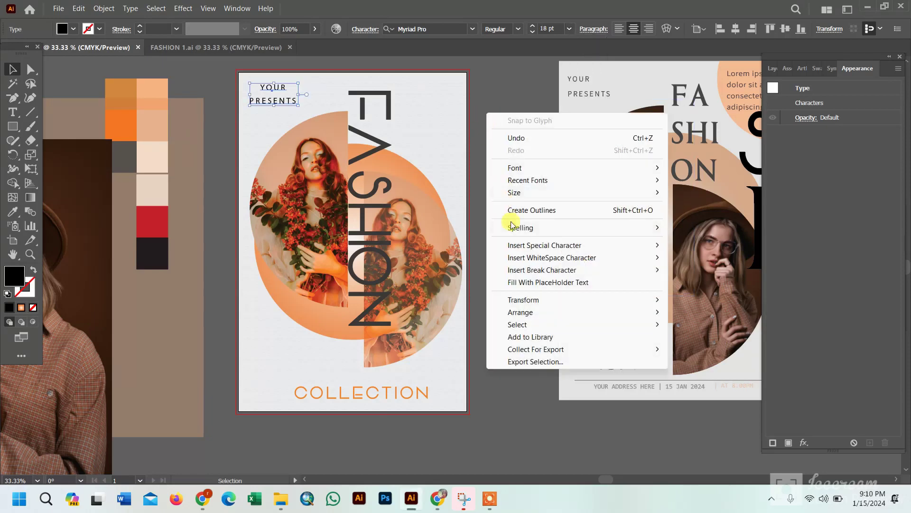
left_click(513, 208)
left_click(501, 170)
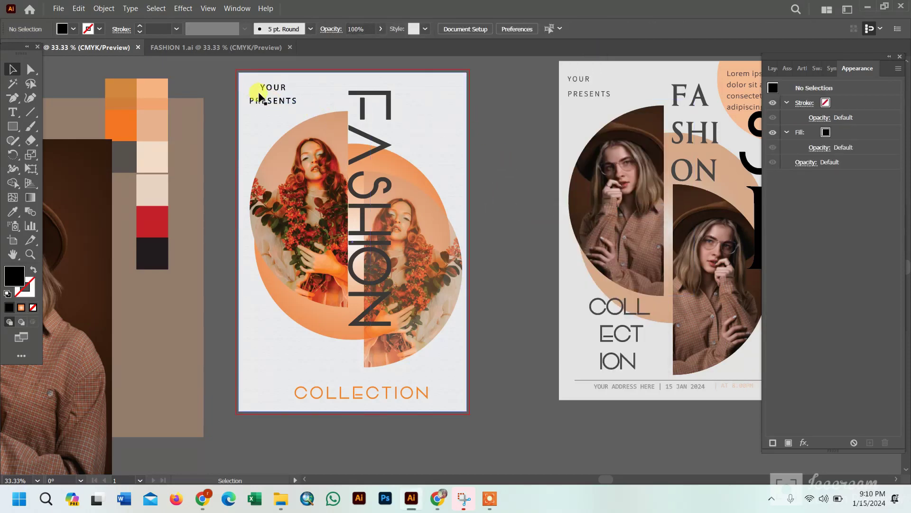
Move the peach overlay back onto the poster, lined up with it.
left_click_drag(104, 228, 429, 281)
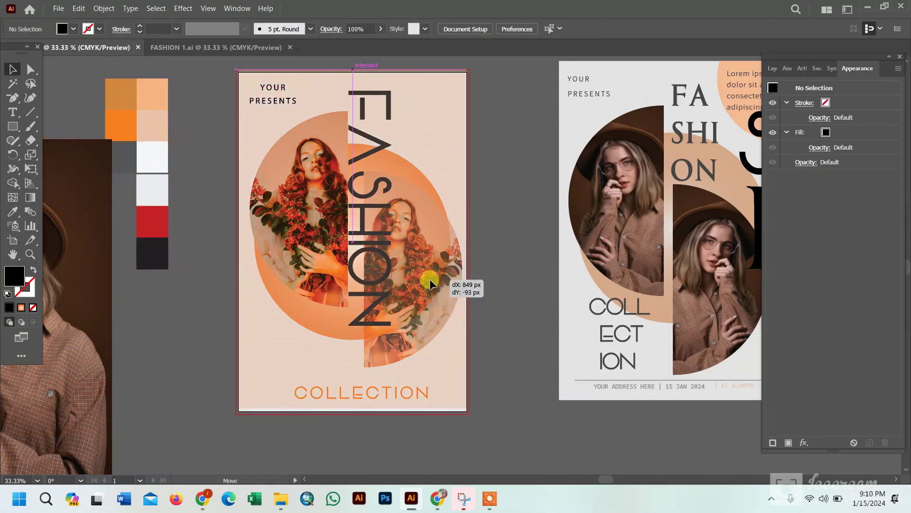
left_click_drag(429, 281, 429, 281)
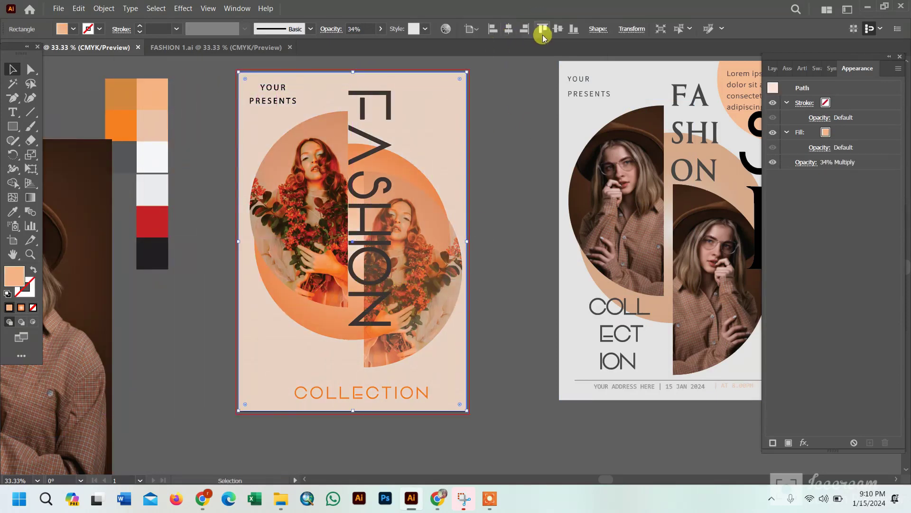
left_click(207, 163)
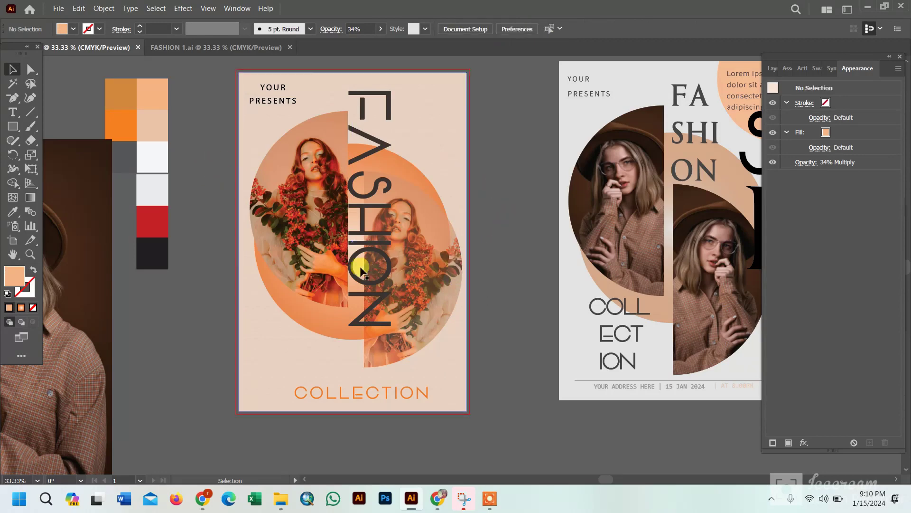
Draw a 736 × 1093 px rectangle centred on the artboard.
left_click(13, 127)
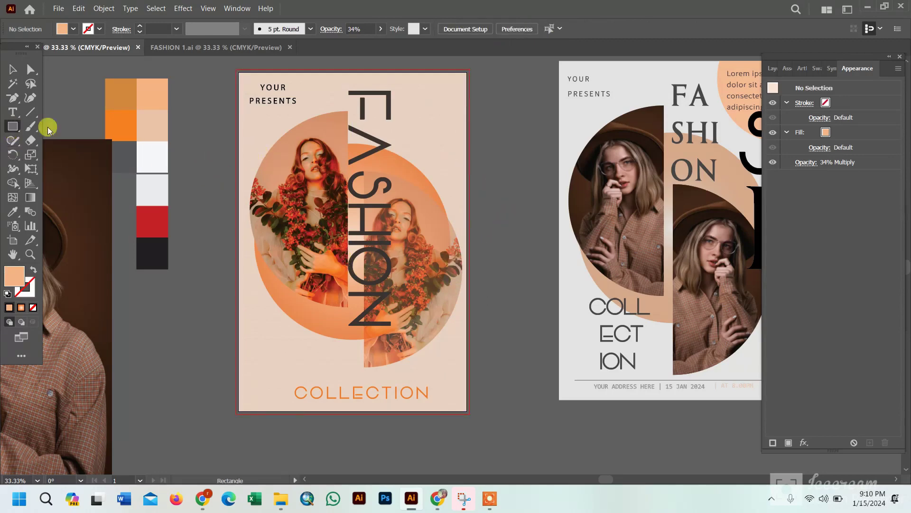
left_click(273, 165)
left_click(431, 265)
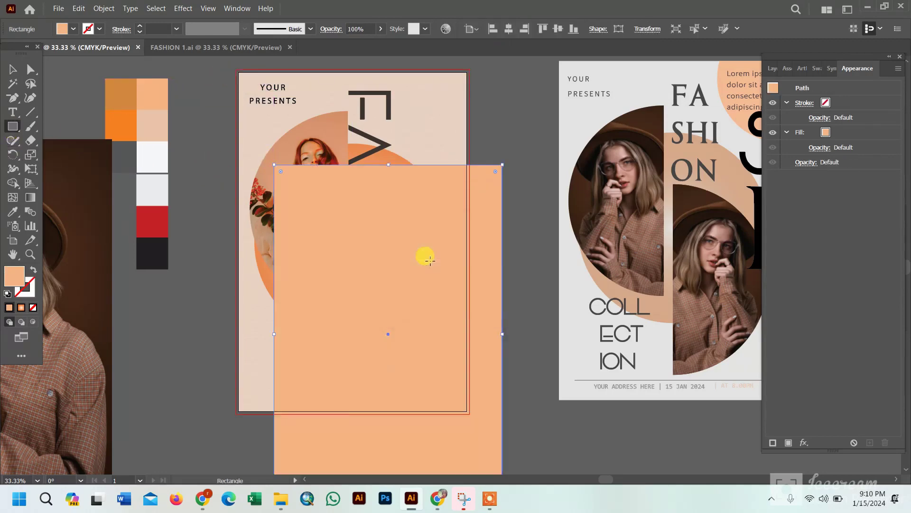
left_click(508, 29)
left_click(558, 29)
Clip all the poster artwork to the new rectangle with a clipping mask.
key("v")
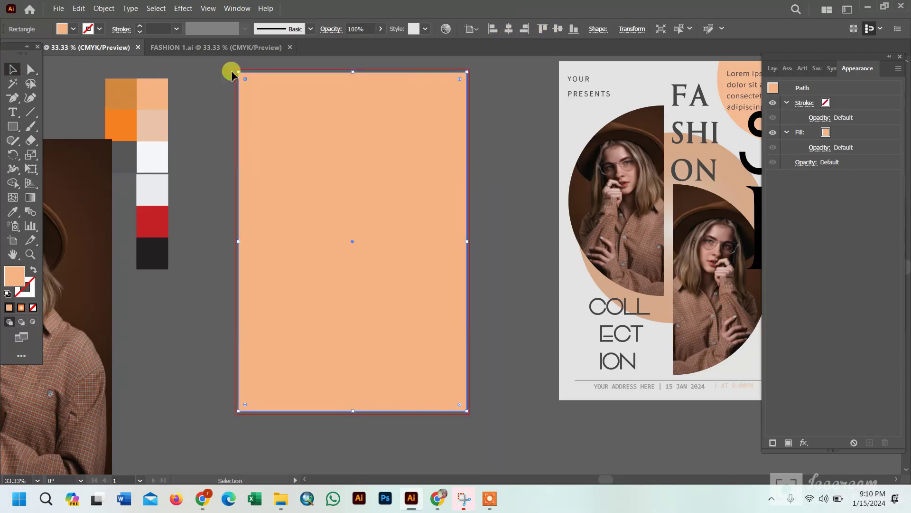
key("ctrl+a")
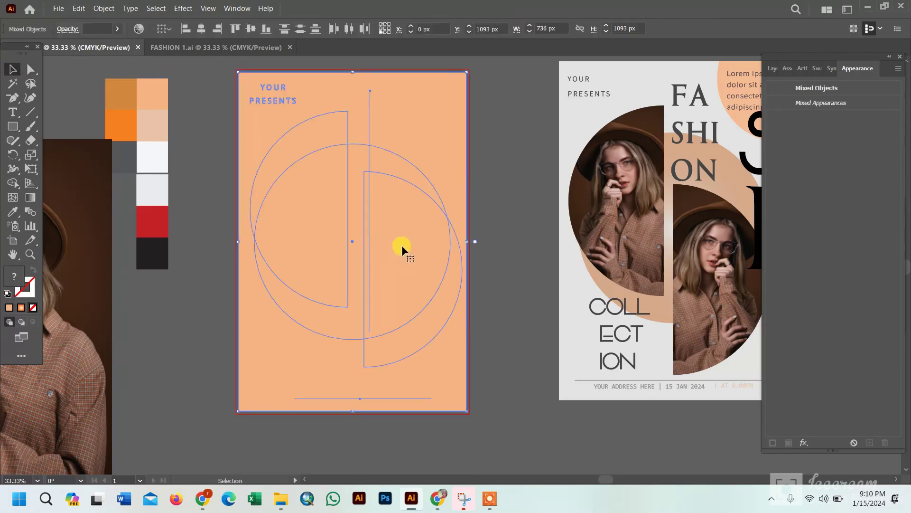
right_click(403, 247)
left_click(447, 348)
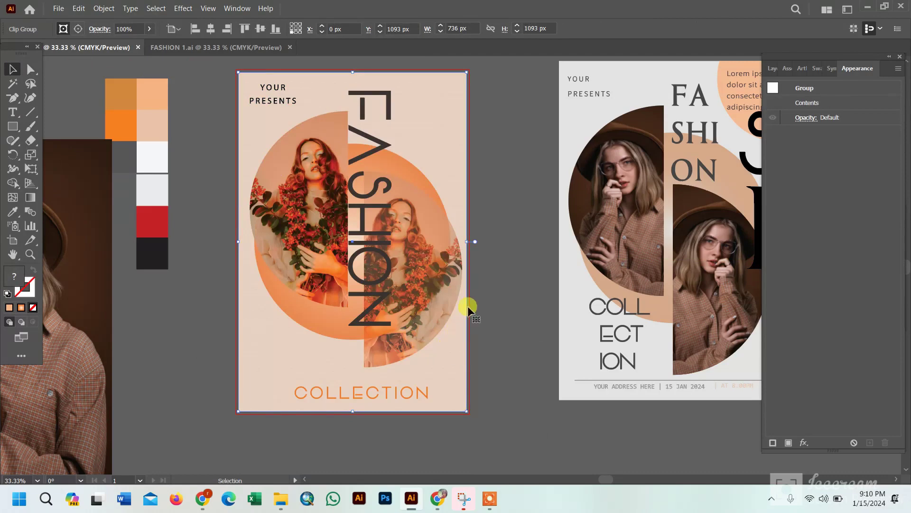
Settle the clipped poster on the artboard and place the reference poster beside it.
left_click(508, 224)
left_click_drag(464, 236, 234, 296)
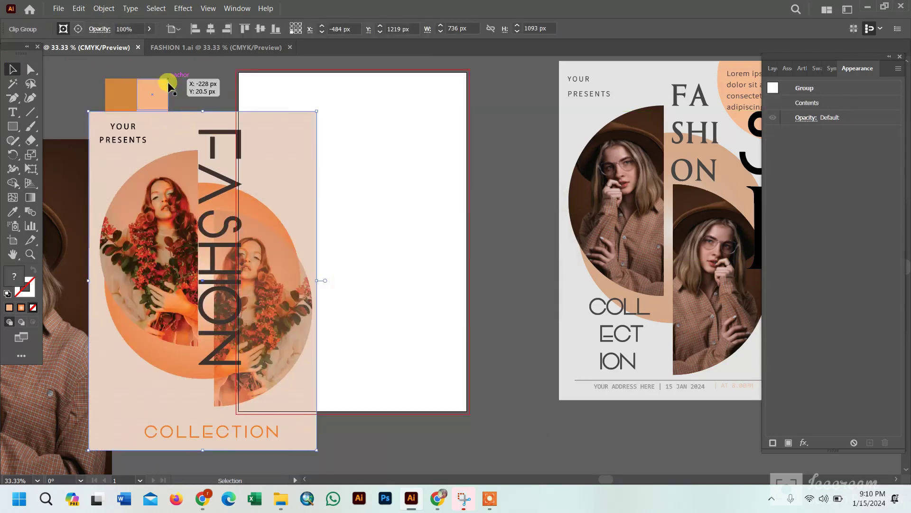
left_click(103, 8)
left_click(148, 156)
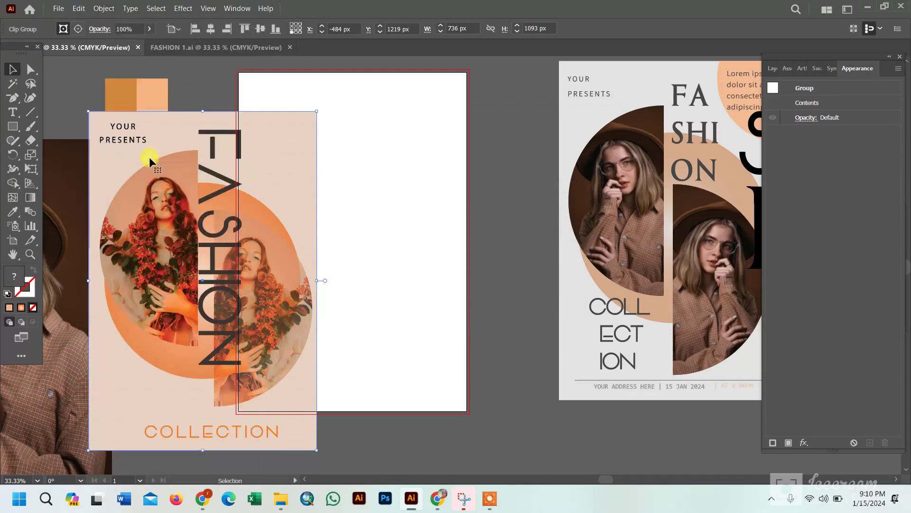
left_click_drag(225, 210, 376, 176)
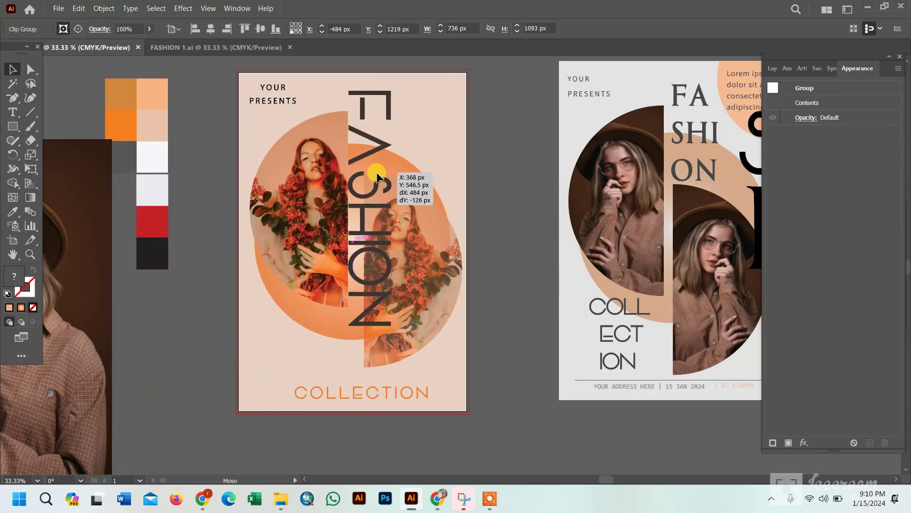
left_click(499, 170)
mouse_move(585, 220)
left_mouse_down()
mouse_move(486, 223)
mouse_move(493, 178)
left_mouse_up()
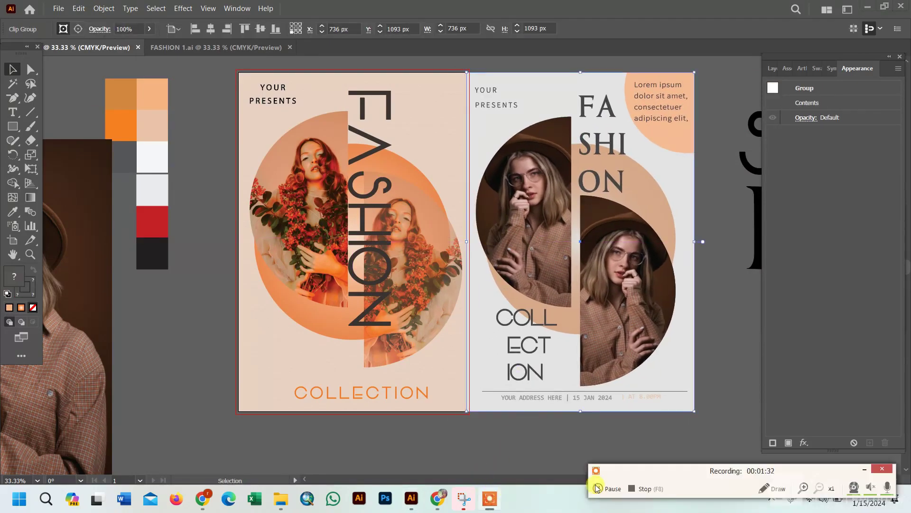